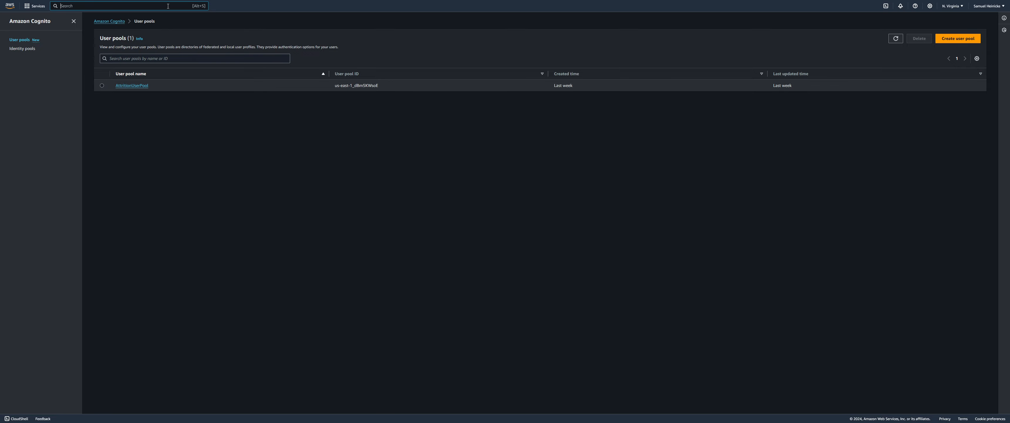
# Find 'cognito' in the console search, open Amazon Cognito, and start a new user pool
pyautogui.write('cognito')
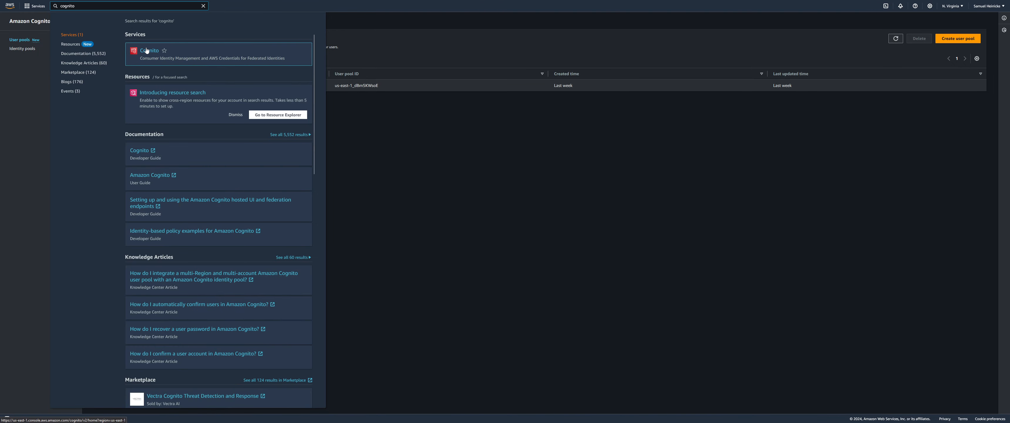
pyautogui.click(146, 50)
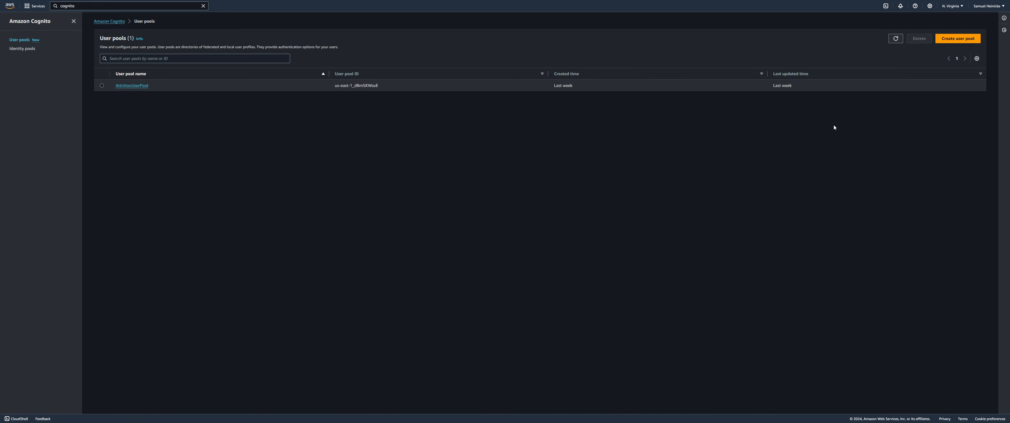
pyautogui.click(945, 45)
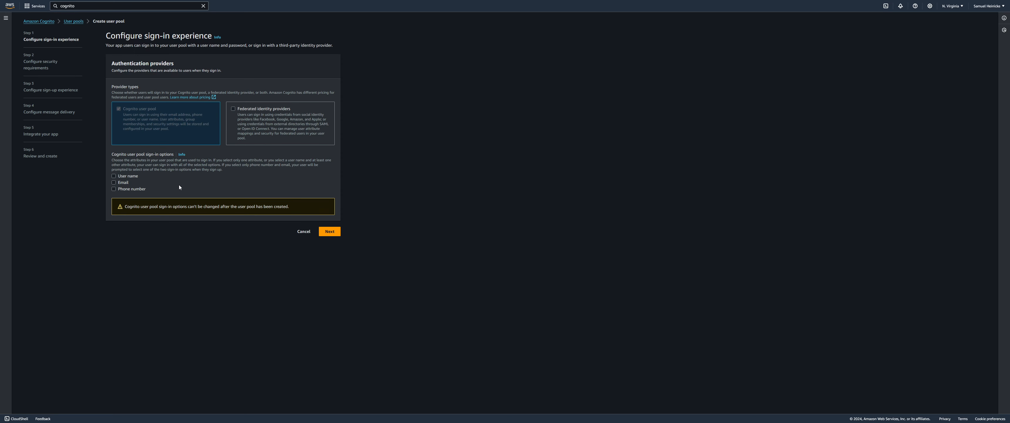
# Tick User name as a Cognito user pool sign-in option
pyautogui.click(132, 176)
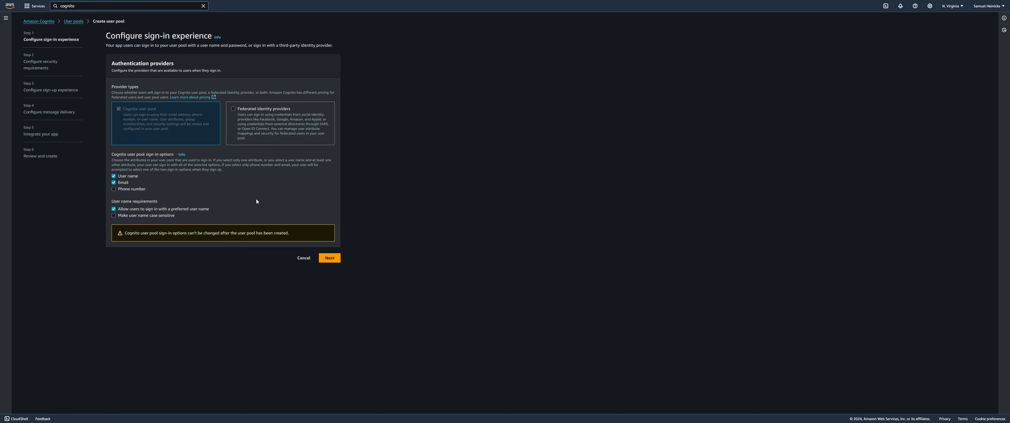
pyautogui.click(160, 215)
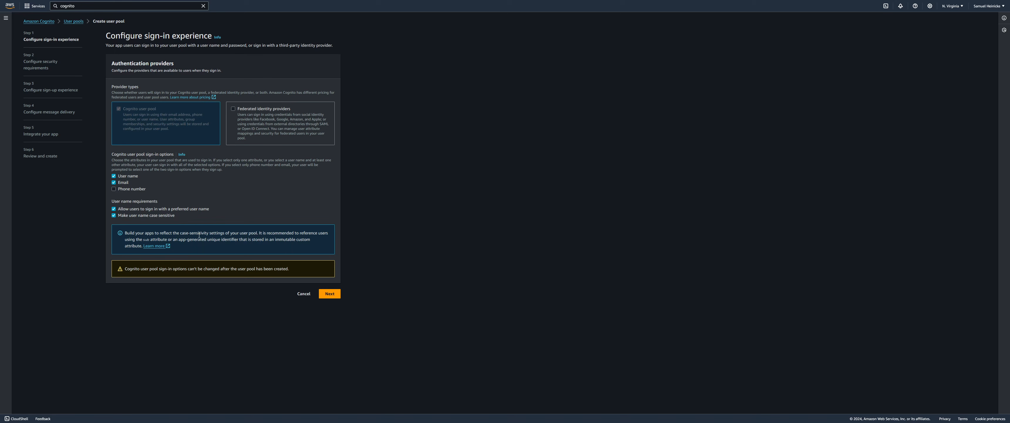
pyautogui.click(172, 216)
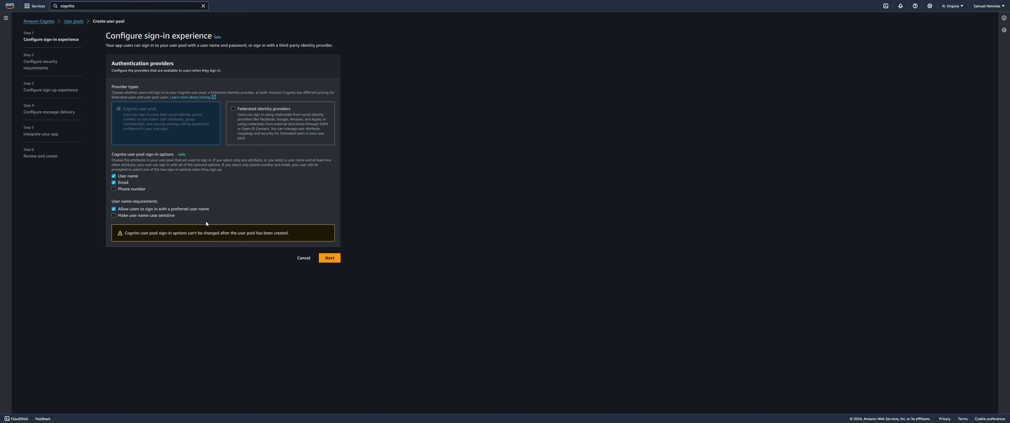
# Advance the wizard to step 2, Configure security requirements
pyautogui.click(329, 257)
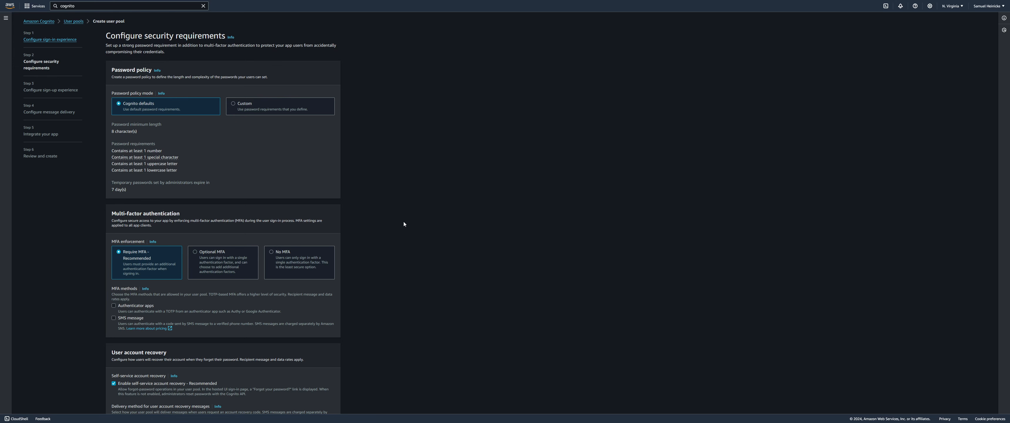
# Scroll down the security requirements page to the MFA and account recovery settings
pyautogui.scroll(-1, 398, 223)
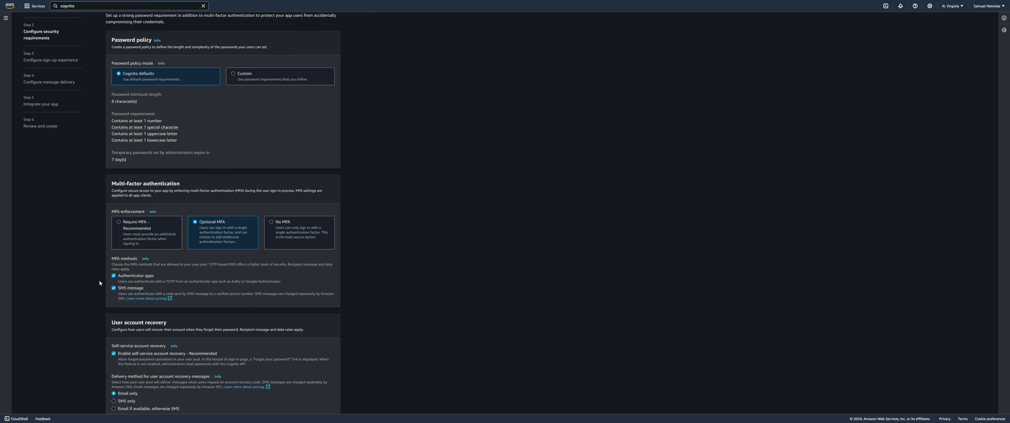
pyautogui.scroll(-1, 100, 281)
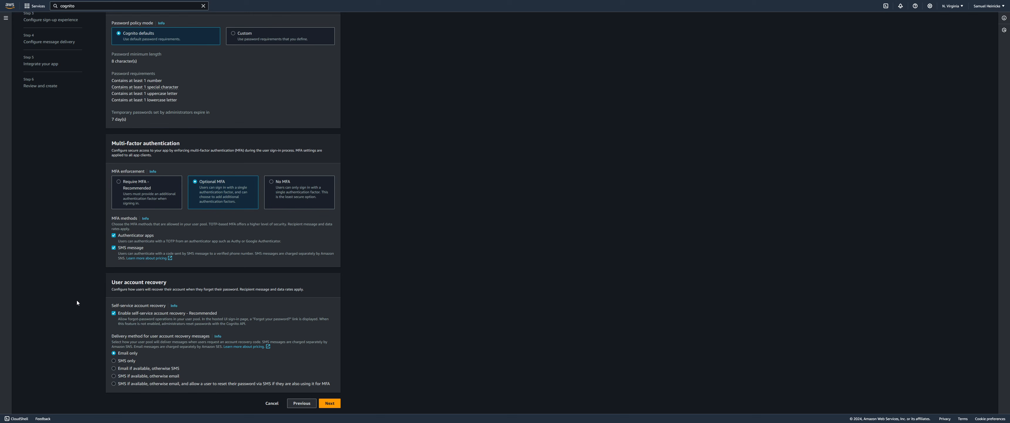
# Allow SMS password reset alongside MFA and deliver recovery messages by SMS if available, otherwise email
pyautogui.click(114, 383)
pyautogui.scroll(-1, 108, 378)
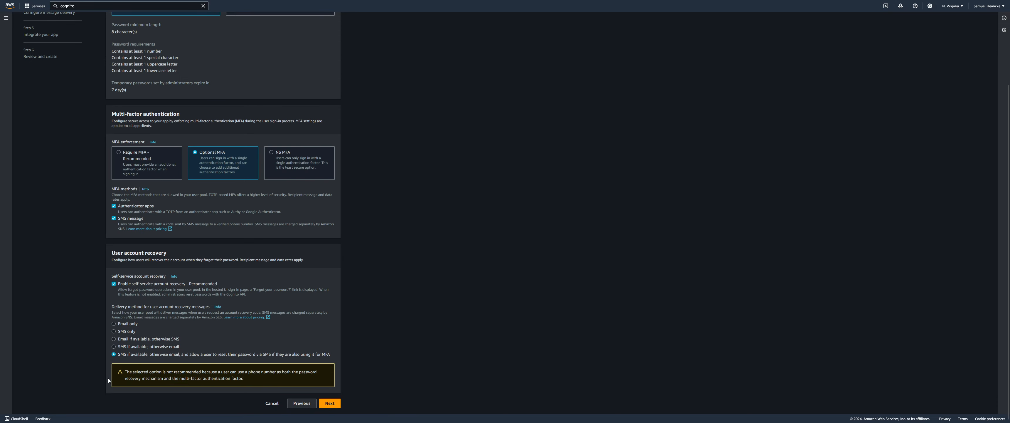
pyautogui.moveTo(130, 372); pyautogui.dragTo(229, 374)
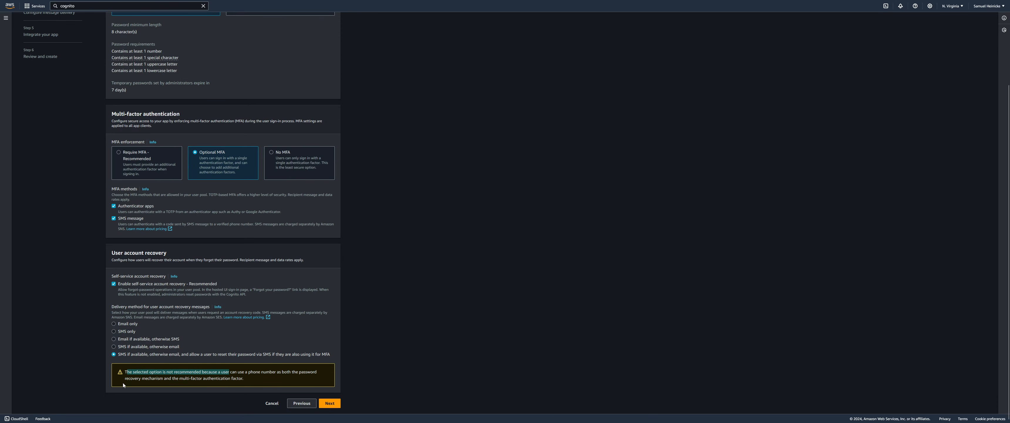
pyautogui.moveTo(132, 370); pyautogui.dragTo(128, 373)
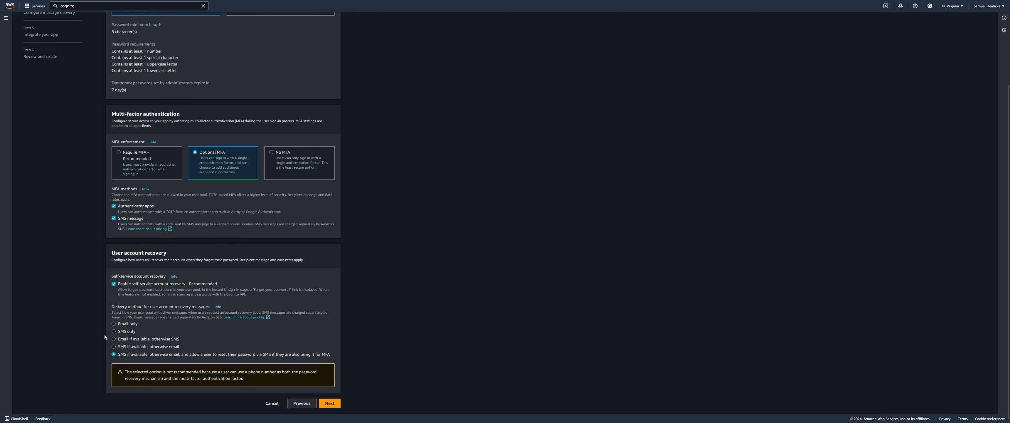
pyautogui.click(113, 323)
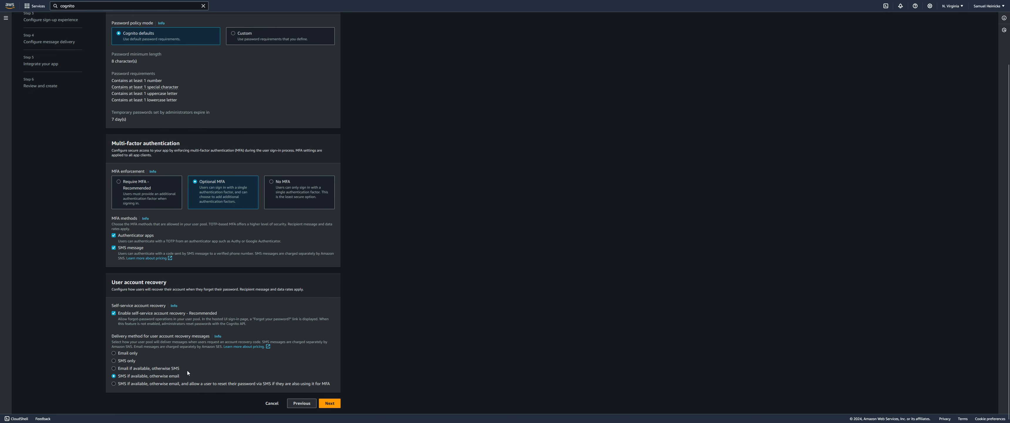
# Advance the wizard to step 3, Configure sign-up experience
pyautogui.click(326, 401)
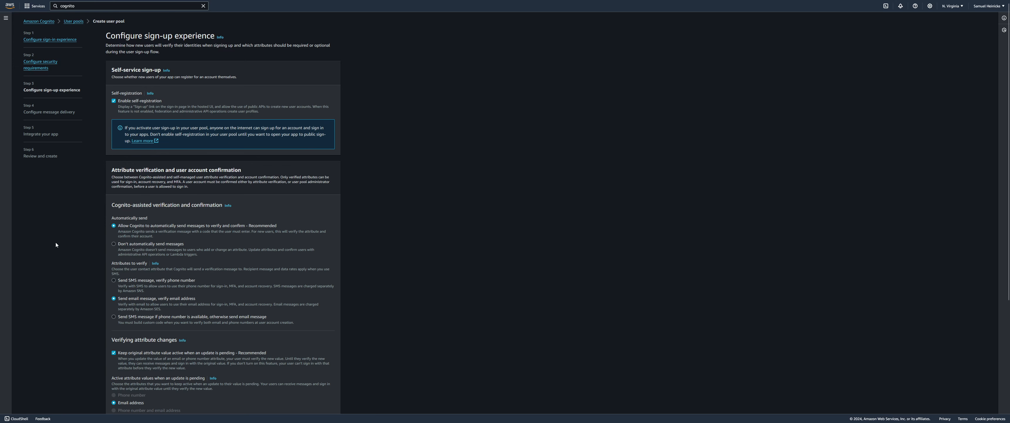
pyautogui.scroll(-2, 55, 241)
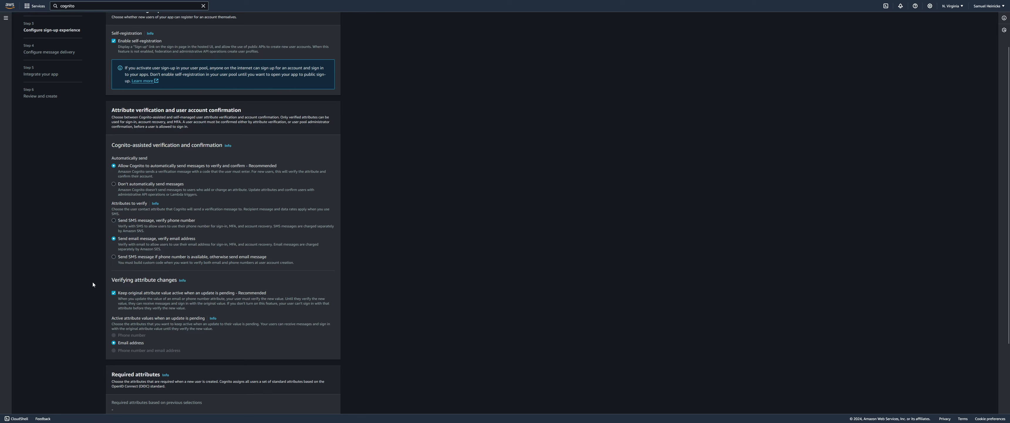
pyautogui.scroll(-1, 88, 286)
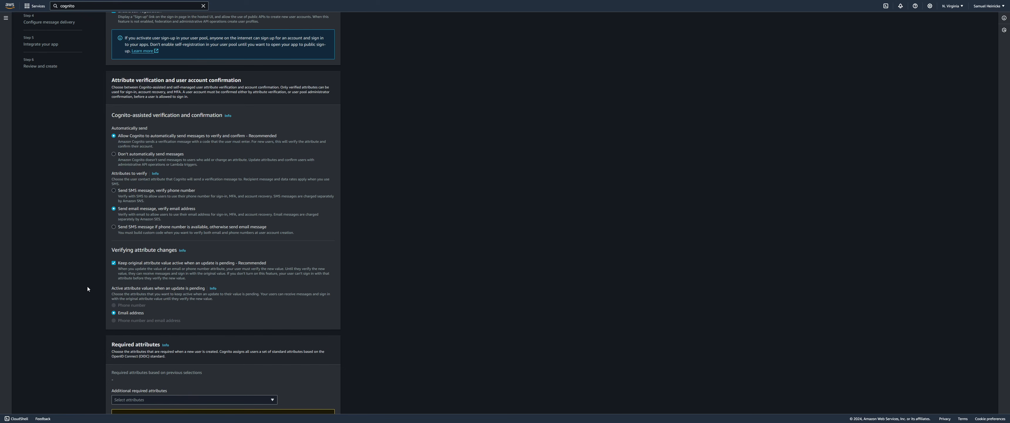
pyautogui.scroll(-3, 87, 288)
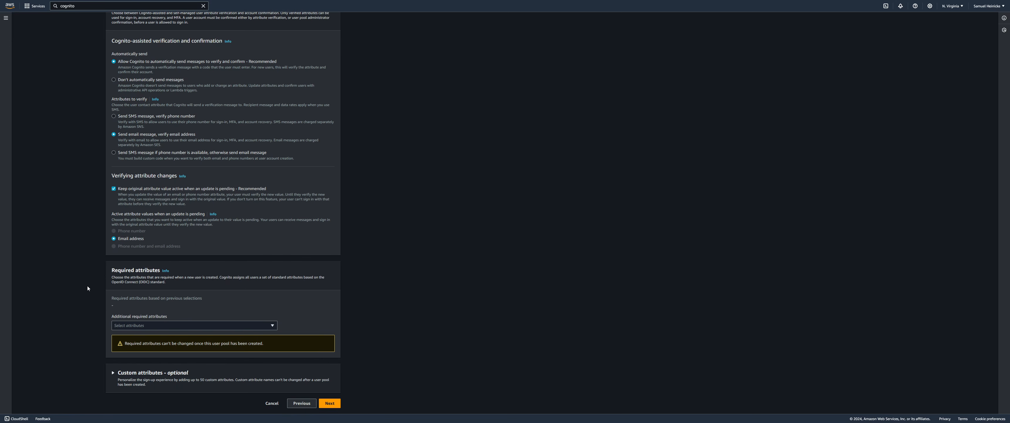
# Add email to the Additional required attributes list
pyautogui.click(160, 325)
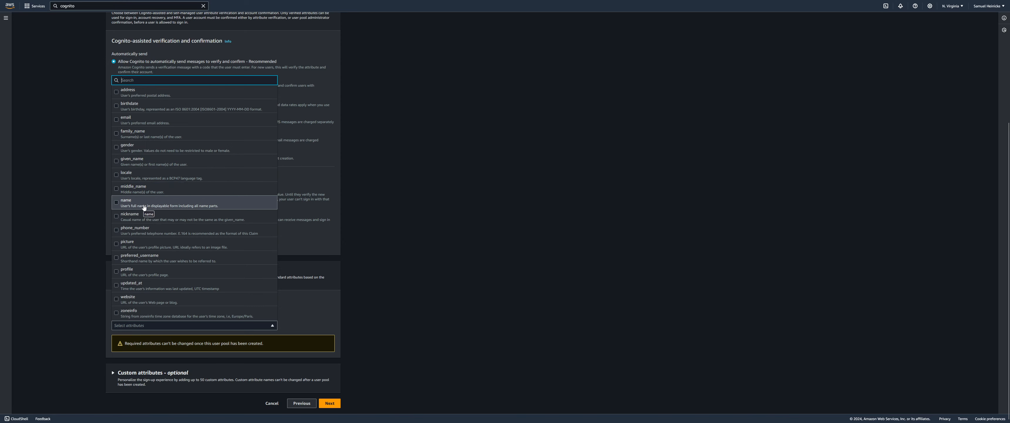
pyautogui.scroll(3, 144, 207)
pyautogui.scroll(-3, 145, 208)
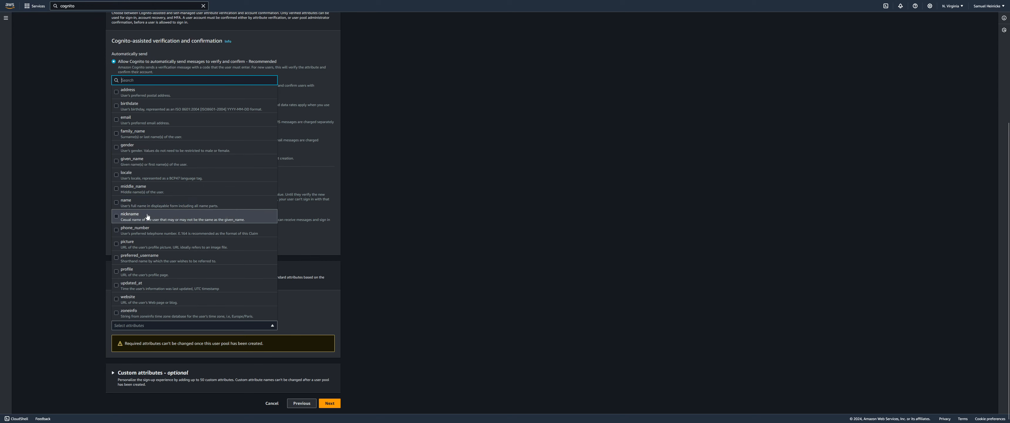
pyautogui.click(152, 126)
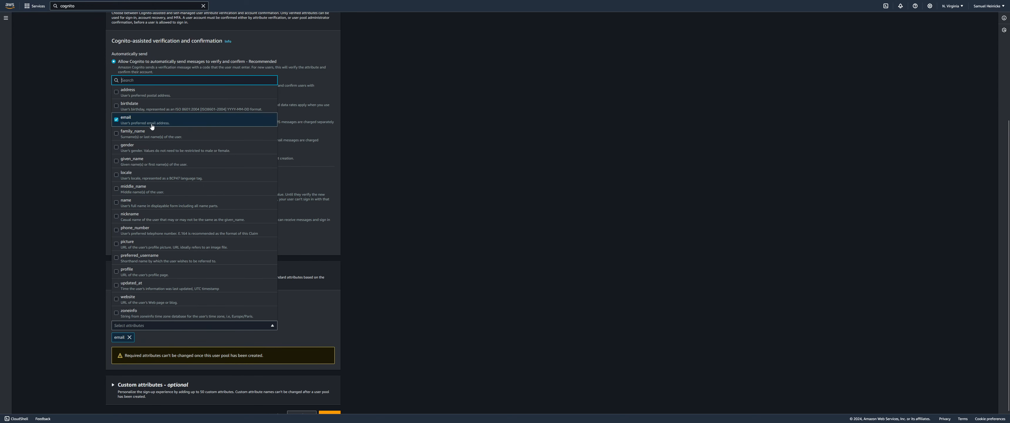
pyautogui.click(355, 288)
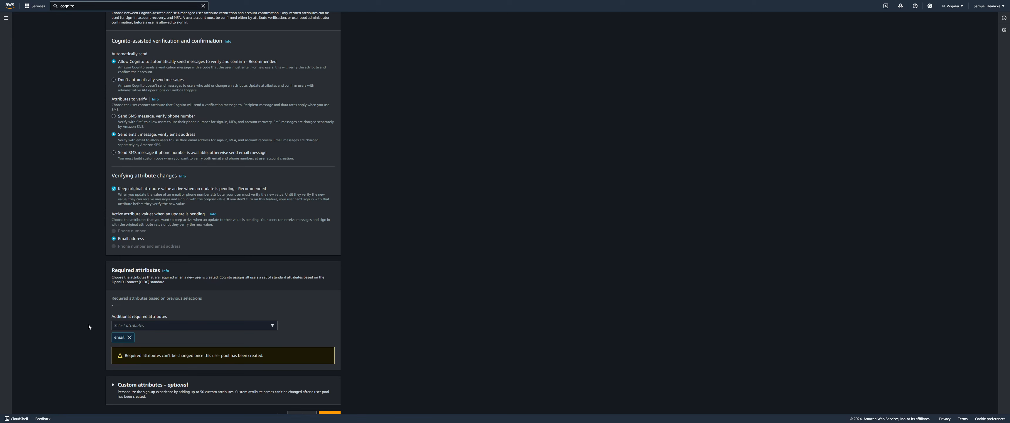
# Review the other available required attributes, leaving email as the only one selected
pyautogui.scroll(-1, 96, 322)
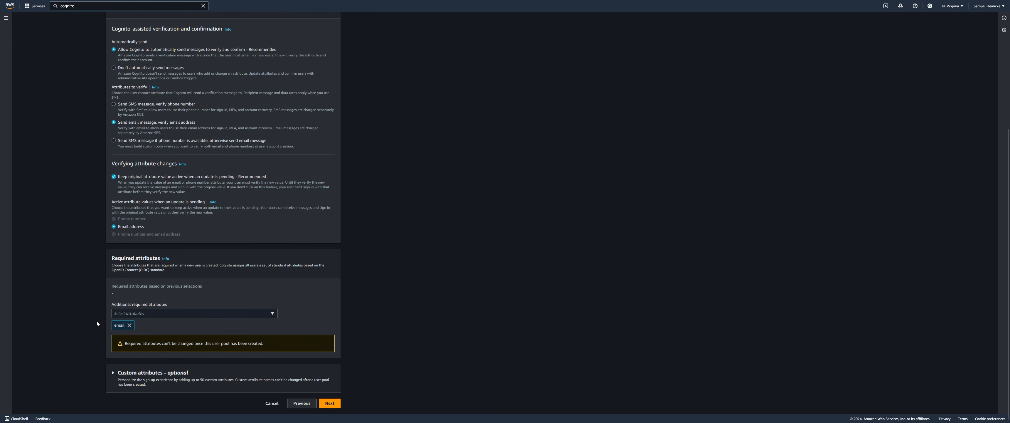
pyautogui.click(139, 313)
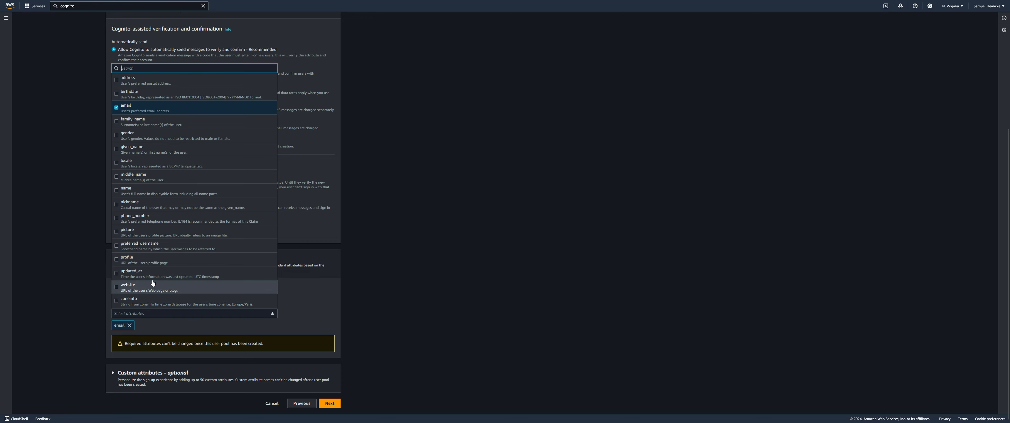
pyautogui.scroll(1, 159, 278)
pyautogui.scroll(-1, 159, 281)
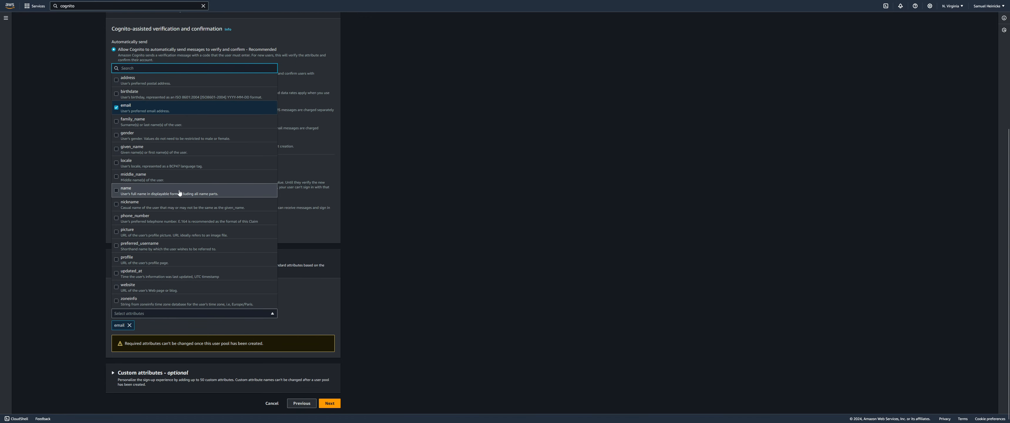
pyautogui.scroll(1, 180, 200)
pyautogui.scroll(-1, 180, 199)
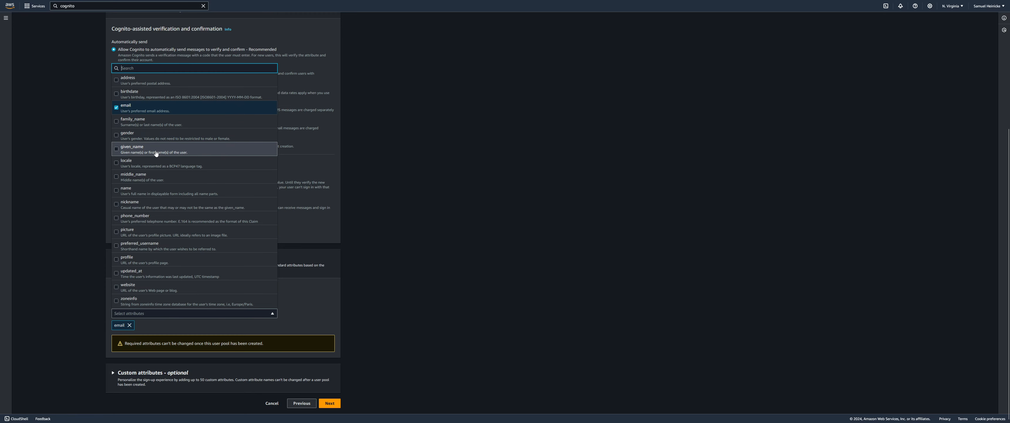
pyautogui.click(56, 264)
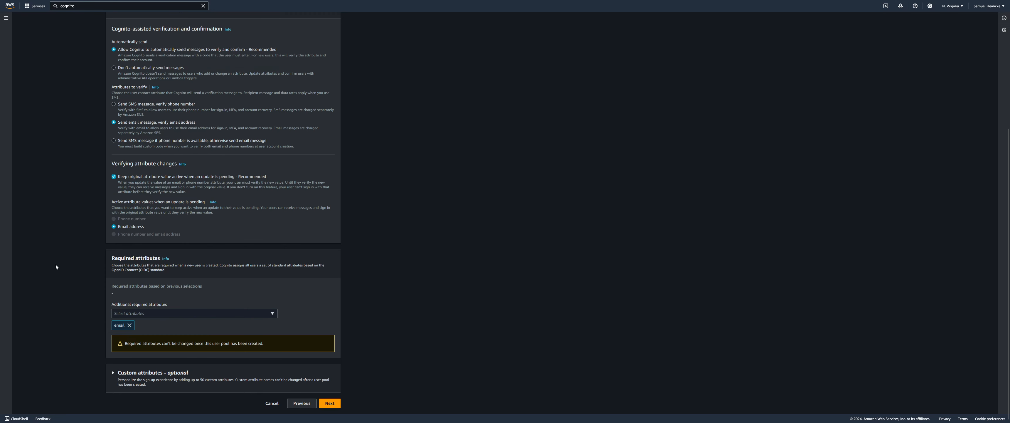
# Expand Custom attributes - optional and recheck required attributes, keeping only email
pyautogui.click(112, 376)
pyautogui.scroll(-3, 82, 329)
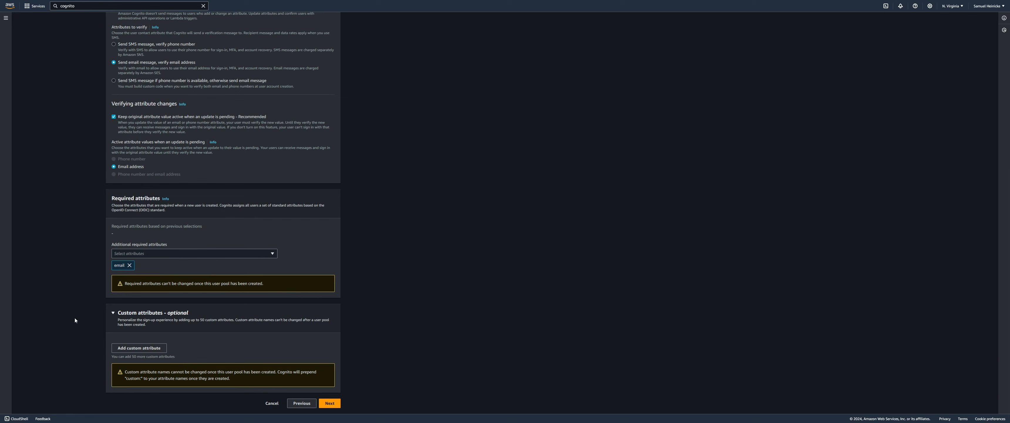
pyautogui.click(192, 254)
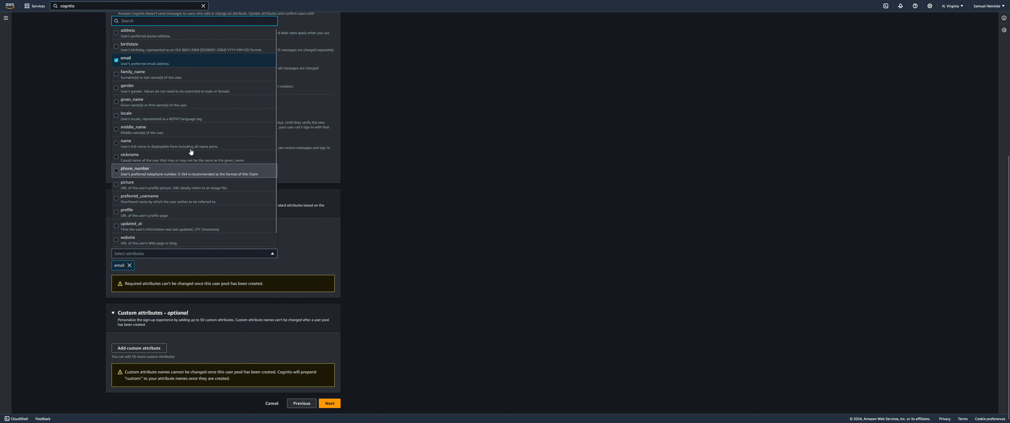
pyautogui.click(64, 252)
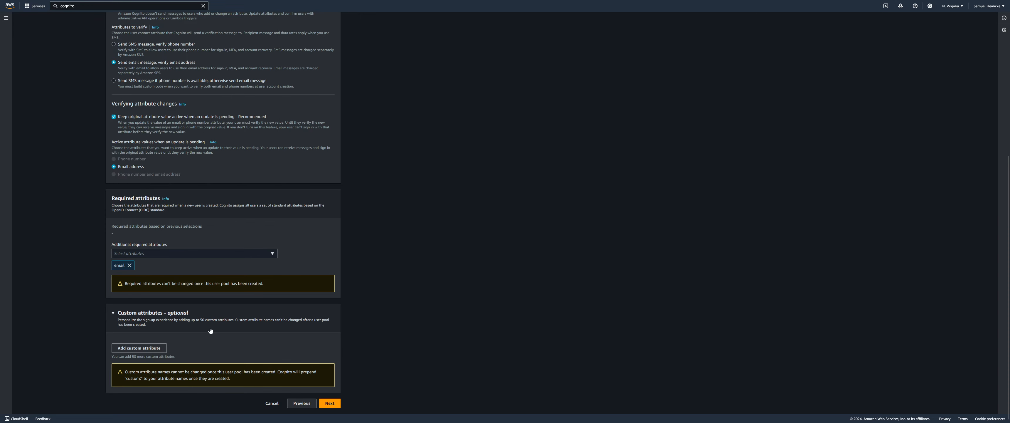
# Collapse the Custom attributes - optional section
pyautogui.click(241, 319)
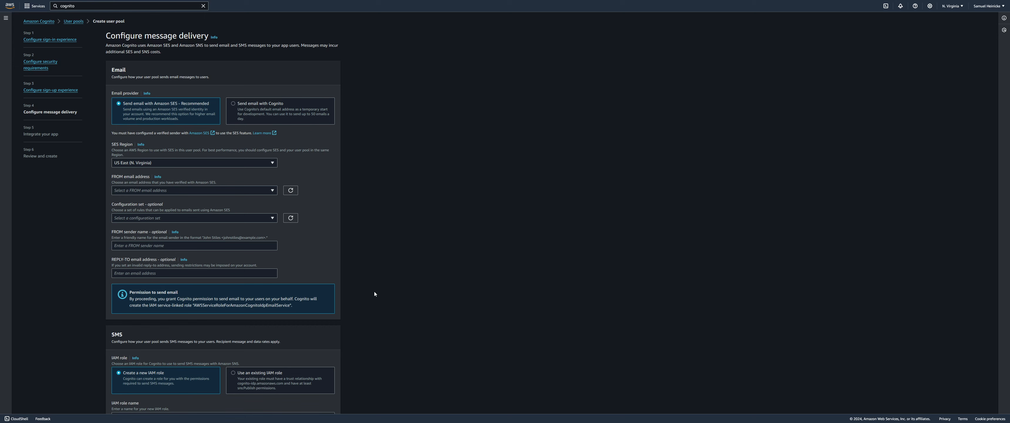
# After checking Amazon SES FROM addresses, switch email delivery to Send email with Cognito
pyautogui.click(286, 106)
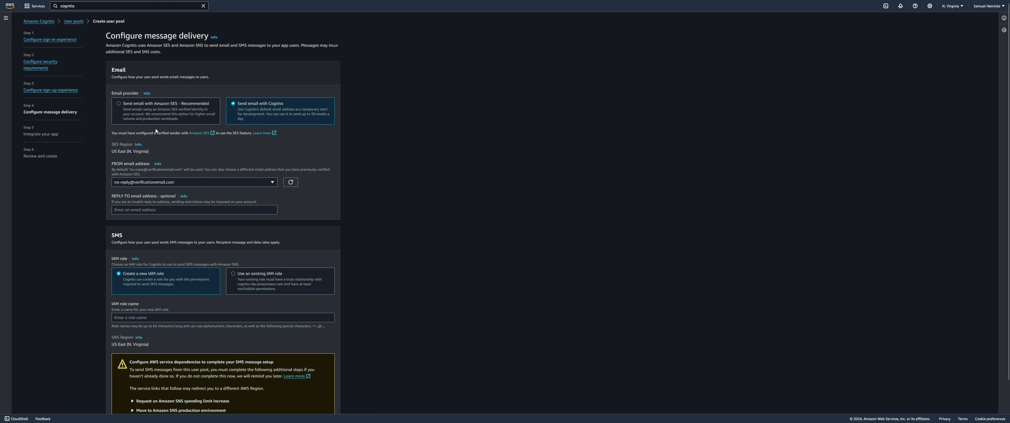
pyautogui.click(170, 114)
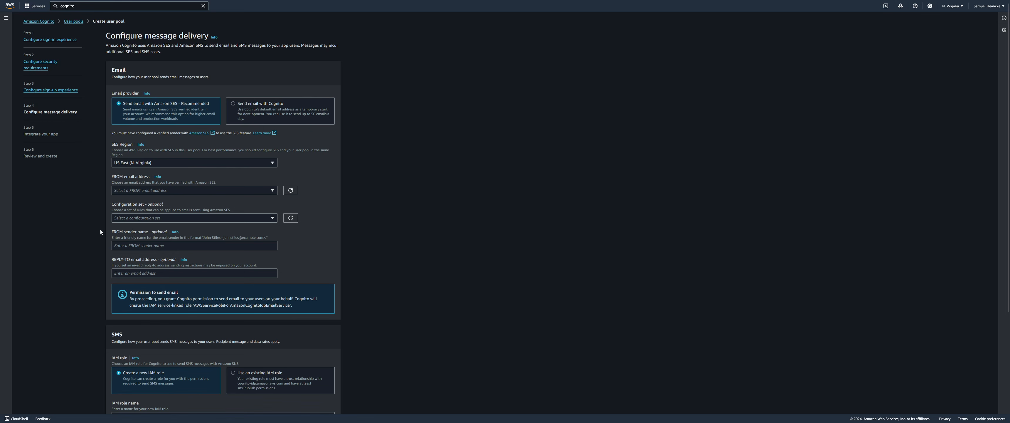
pyautogui.click(157, 192)
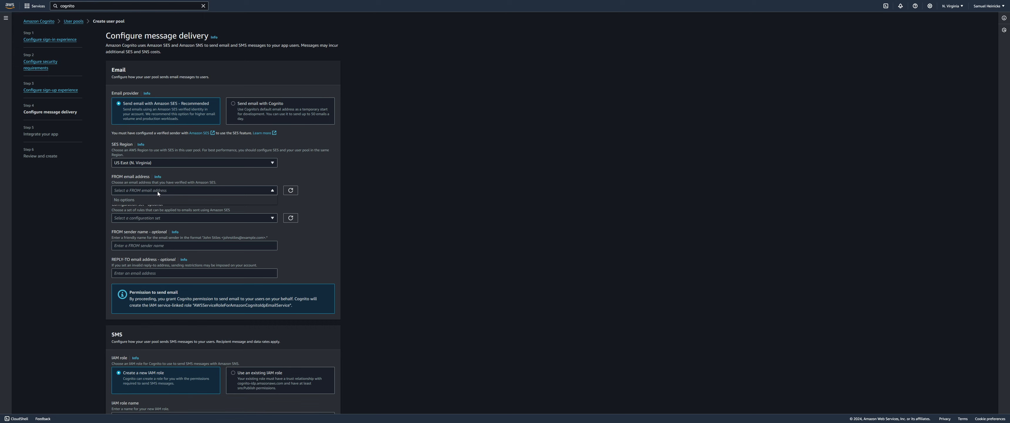
pyautogui.click(283, 106)
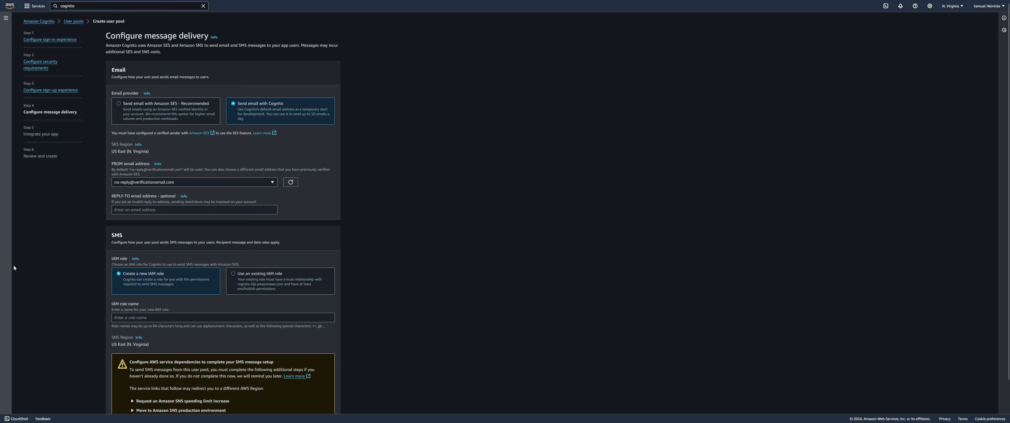
pyautogui.scroll(-2, 60, 264)
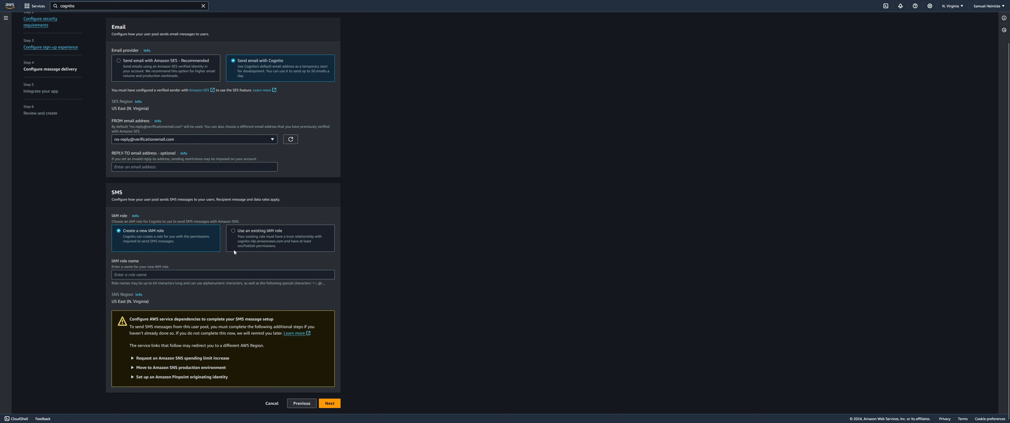
pyautogui.click(258, 247)
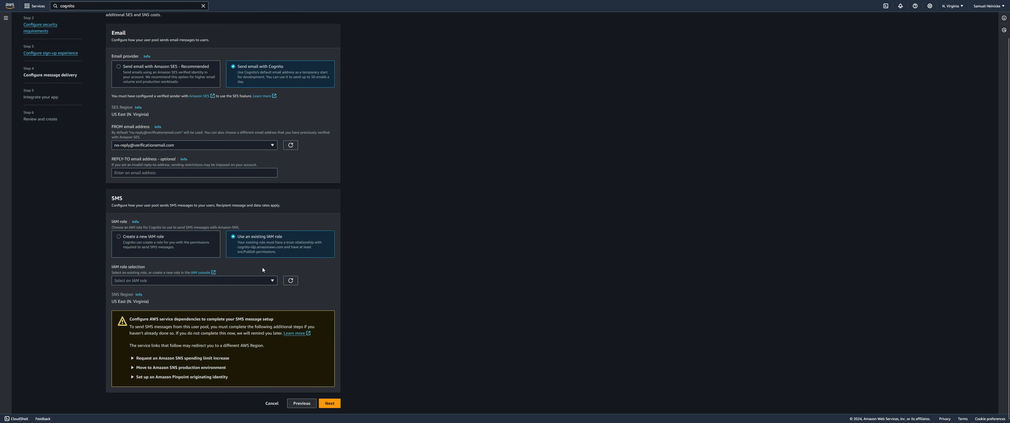
pyautogui.click(270, 280)
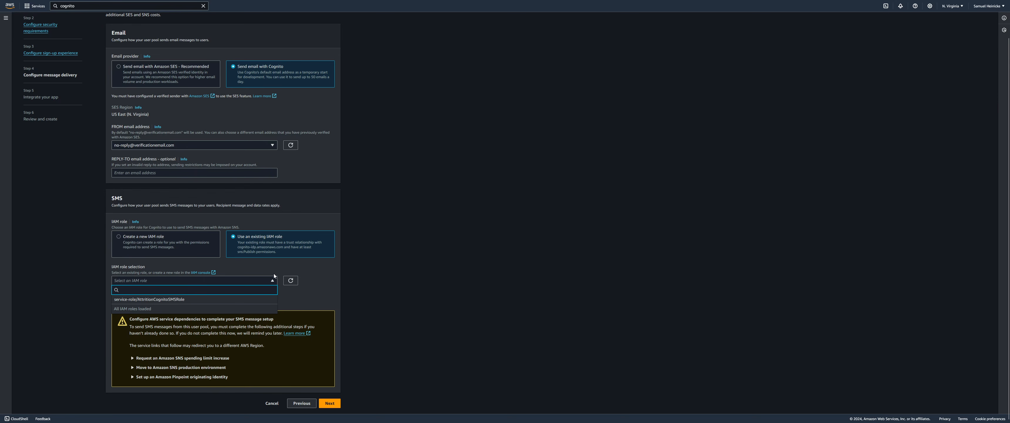
pyautogui.click(368, 257)
pyautogui.click(211, 250)
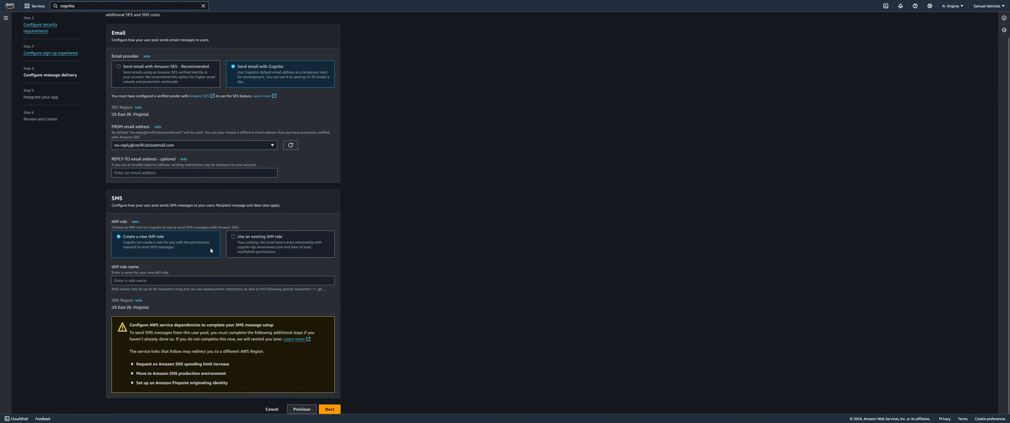
pyautogui.scroll(-1, 376, 251)
pyautogui.click(328, 274)
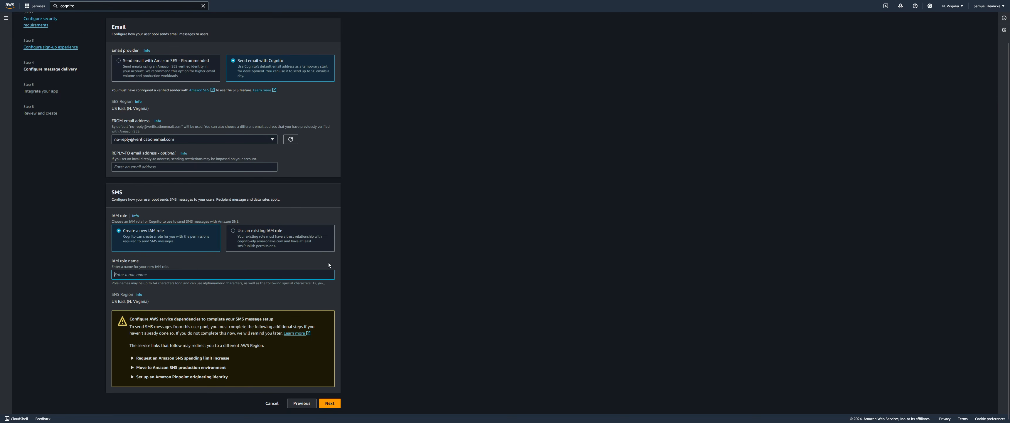
# Enter ProductNameSMSRole as the name of the new SMS IAM role
pyautogui.write('ProductNameSMSRole')
# Advance to the Integrate your app step and enter ProductNameUserPool as the user pool name
pyautogui.click(329, 402)
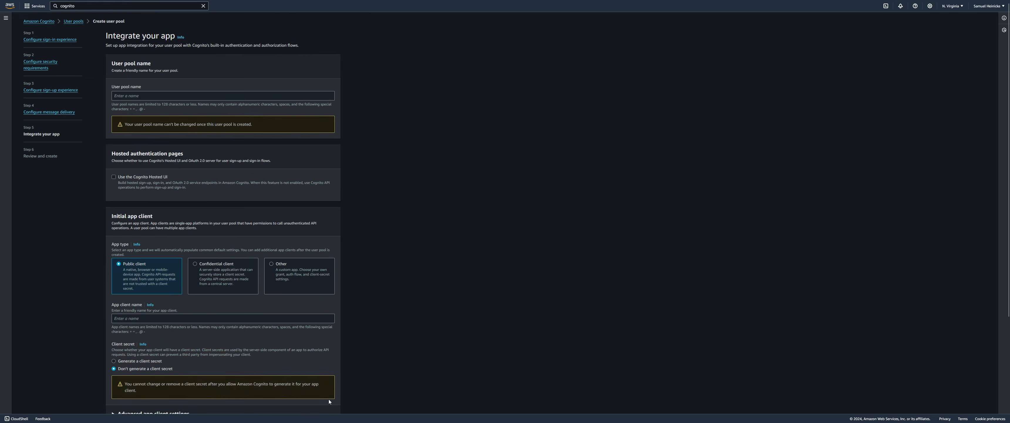
pyautogui.click(247, 96)
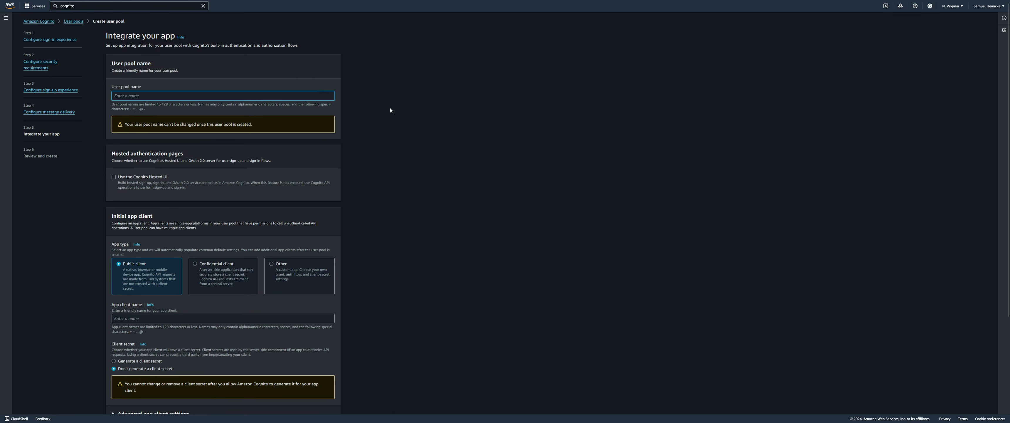
pyautogui.write('ProductNameUserPool')
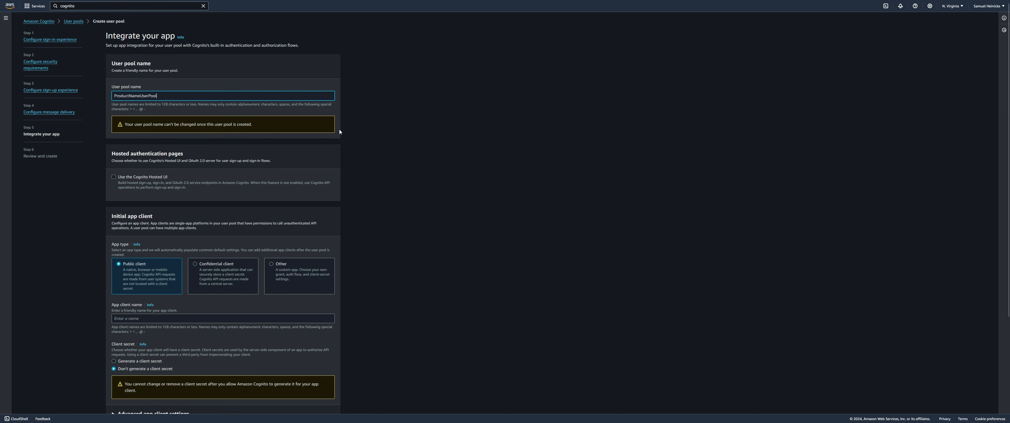
pyautogui.click(99, 195)
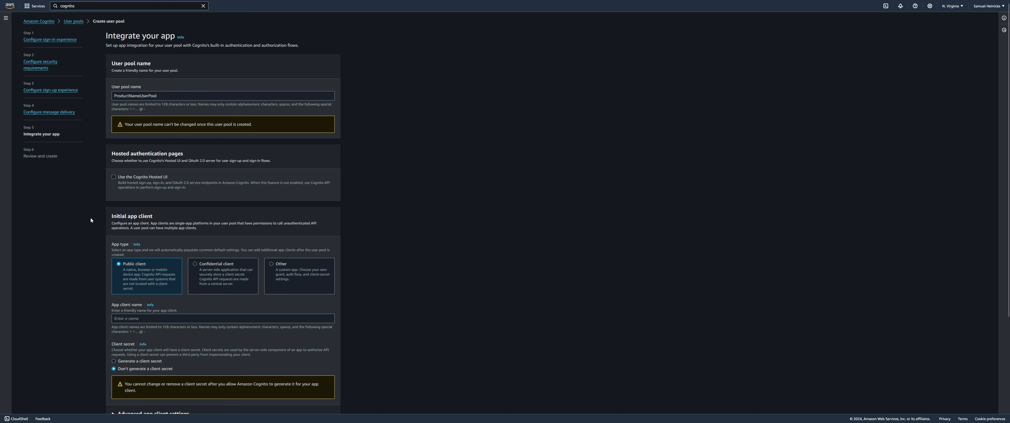
# Enter ue5-game-client as the app client name, replacing the mistyped text
pyautogui.scroll(-3, 92, 237)
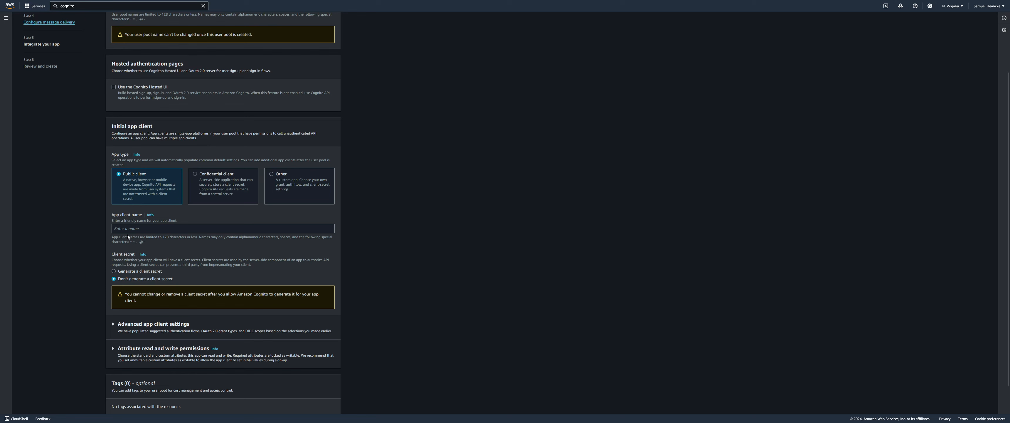
pyautogui.click(115, 231)
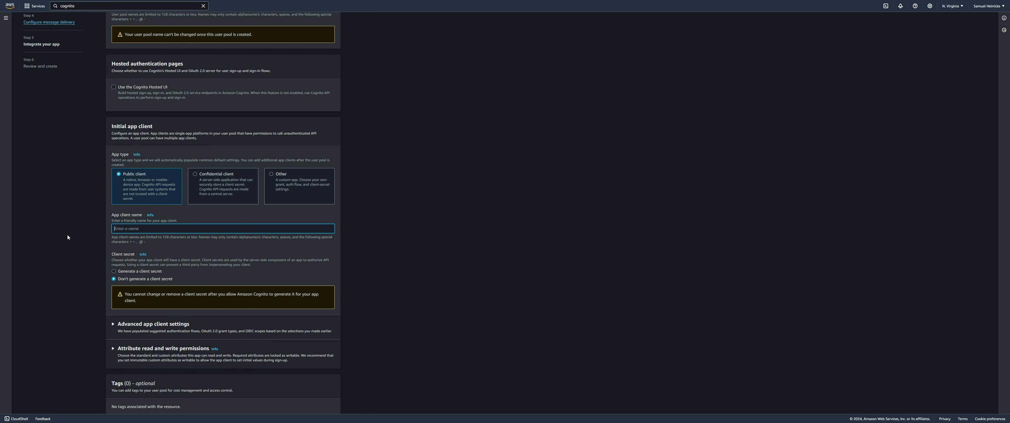
pyautogui.write('mywe')
pyautogui.press('BackSpace')
pyautogui.press('BackSpace')
pyautogui.press('BackSpace')
pyautogui.press('BackSpace')
pyautogui.press('BackSpace')
pyautogui.press('BackSpace')
pyautogui.press('BackSpace')
pyautogui.press('BackSpace')
pyautogui.press('BackSpace')
pyautogui.press('BackSpace')
pyautogui.press('BackSpace')
pyautogui.press('BackSpace')
pyautogui.press('BackSpace')
pyautogui.press('BackSpace')
pyautogui.write('ue5-game')
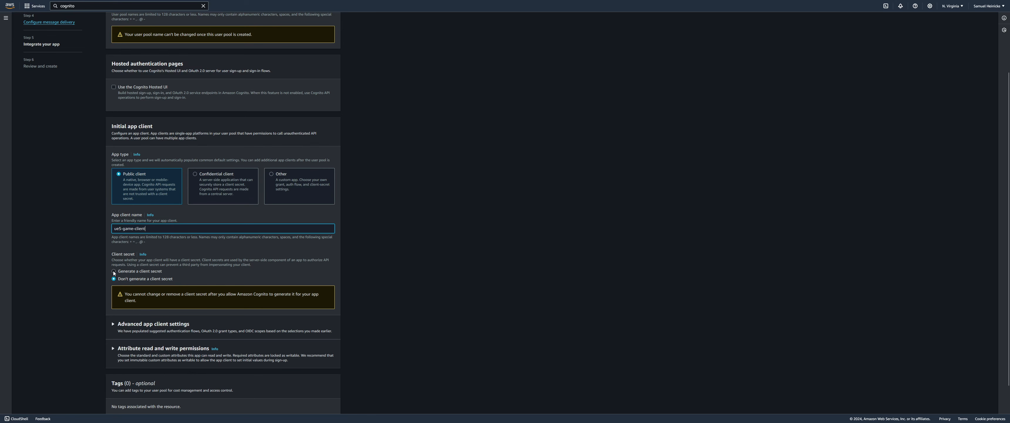
# Turn on Generate a client secret for the Public client ue5-game-client
pyautogui.click(113, 270)
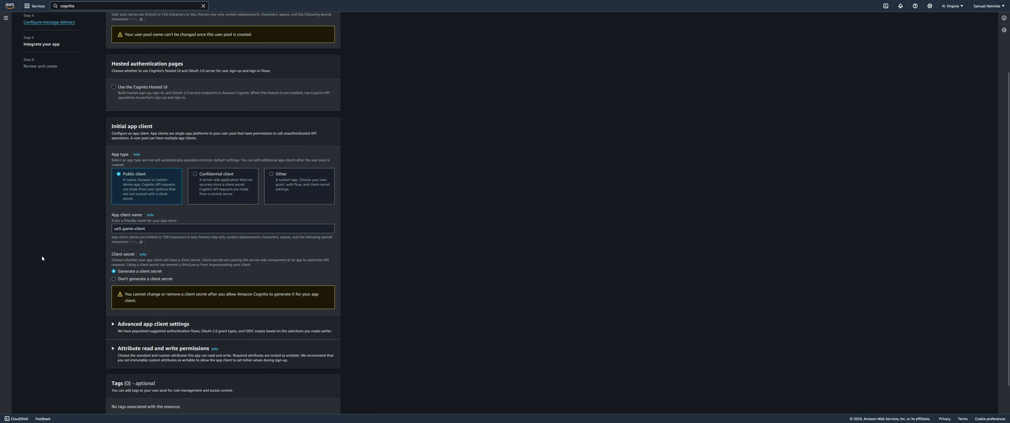
pyautogui.scroll(-1, 42, 256)
pyautogui.scroll(1, 38, 258)
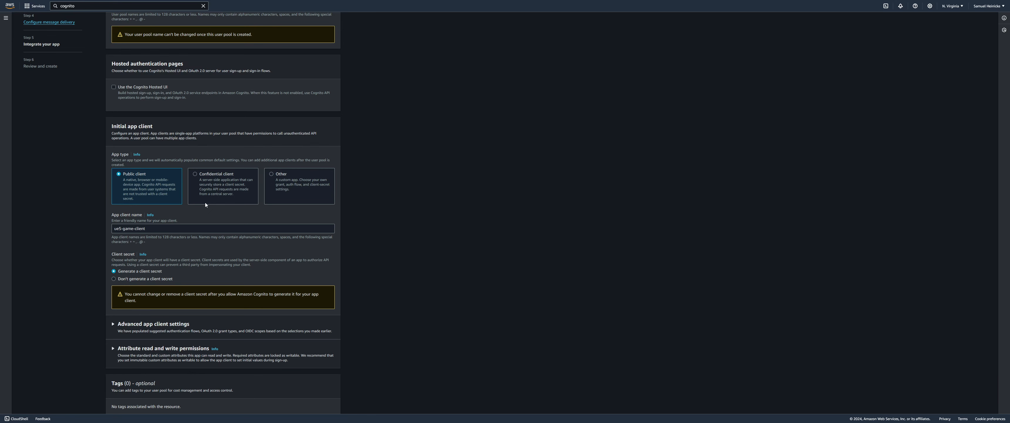
pyautogui.scroll(-2, 82, 274)
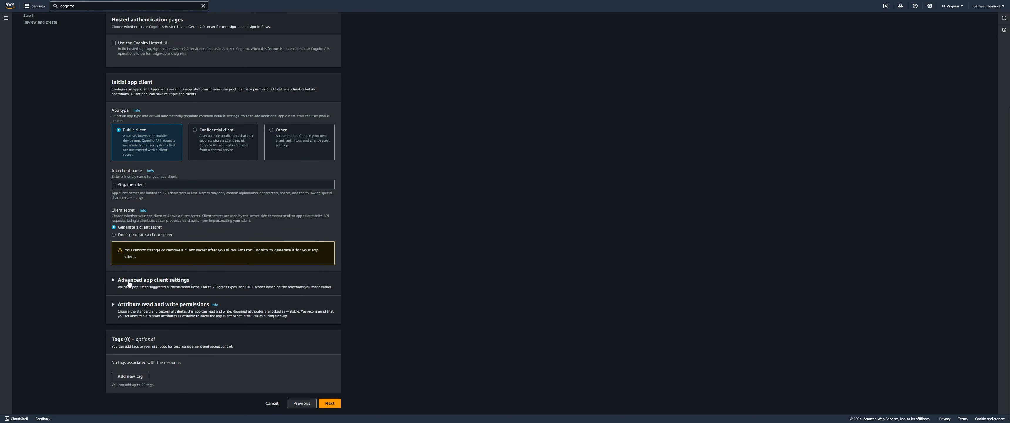
# Add ALLOW_USER_PASSWORD_AUTH to the app client's authentication flows in Advanced app client settings
pyautogui.click(129, 280)
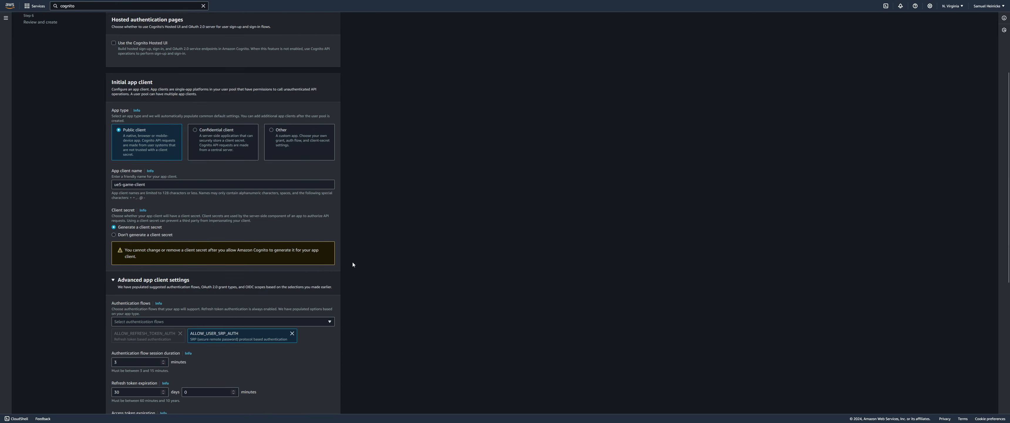
pyautogui.scroll(-3, 390, 261)
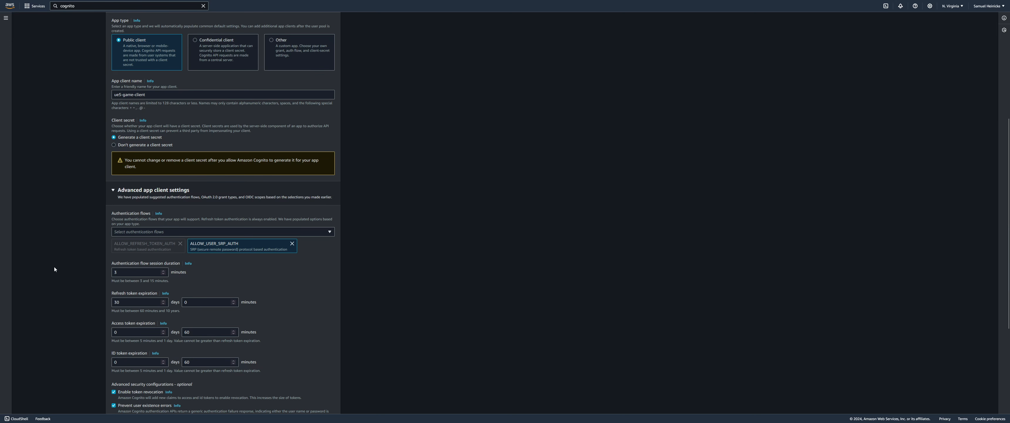
pyautogui.scroll(-1, 63, 268)
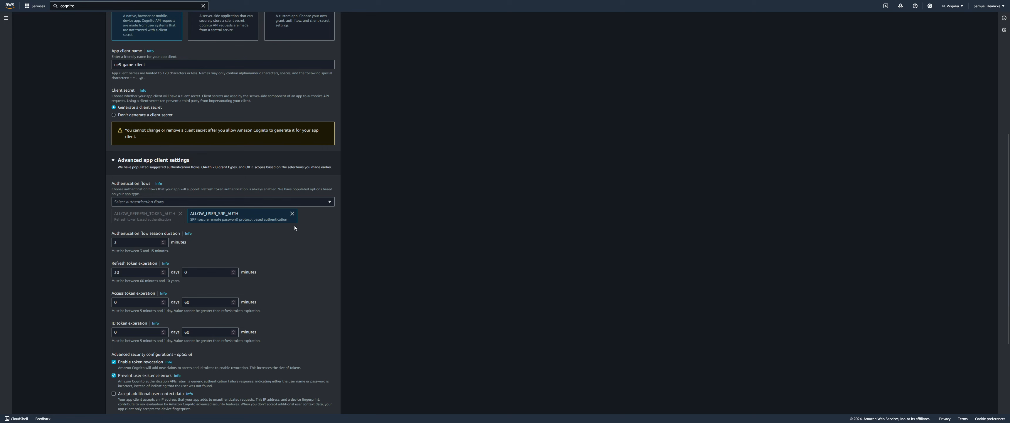
pyautogui.click(322, 202)
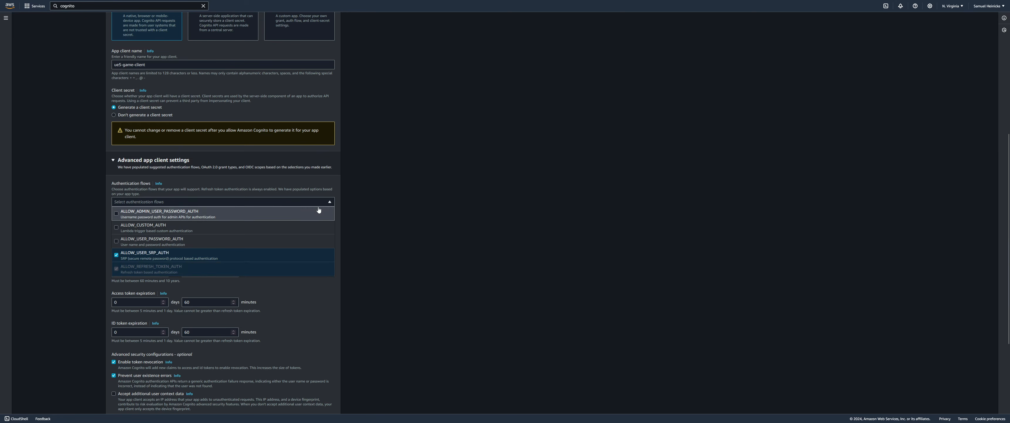
pyautogui.click(180, 242)
pyautogui.click(389, 253)
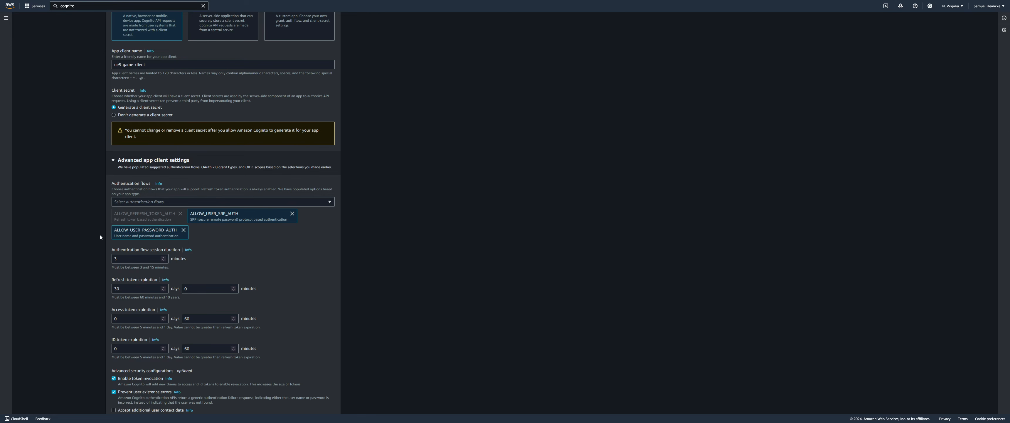
pyautogui.scroll(-1, 100, 234)
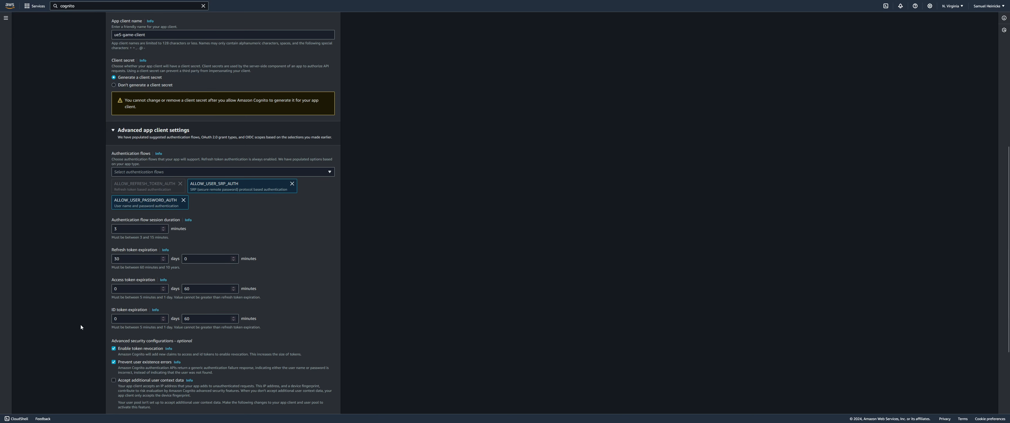
# Look through the attribute read and write permissions table, keep its defaults, then collapse it
pyautogui.click(126, 130)
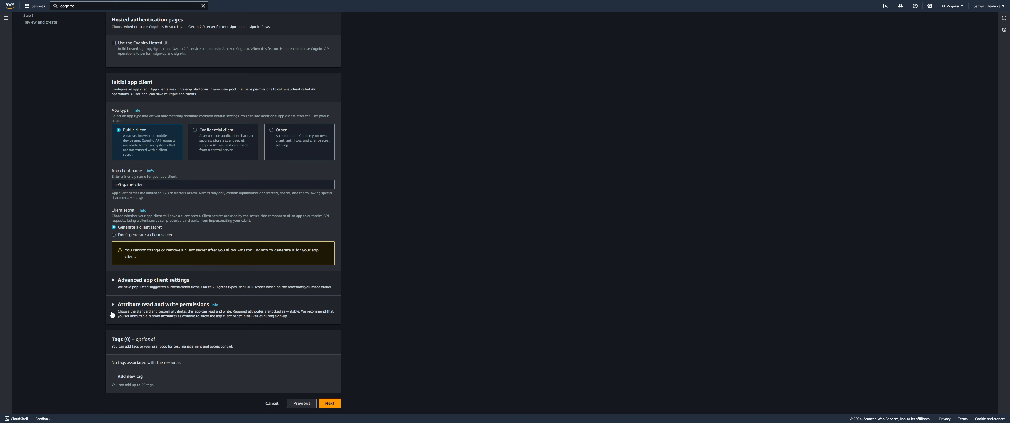
pyautogui.click(140, 310)
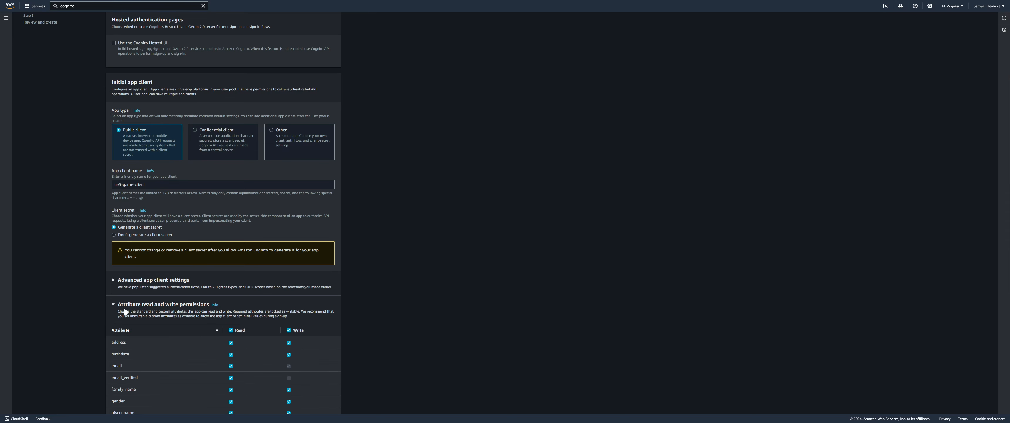
pyautogui.scroll(-5, 60, 308)
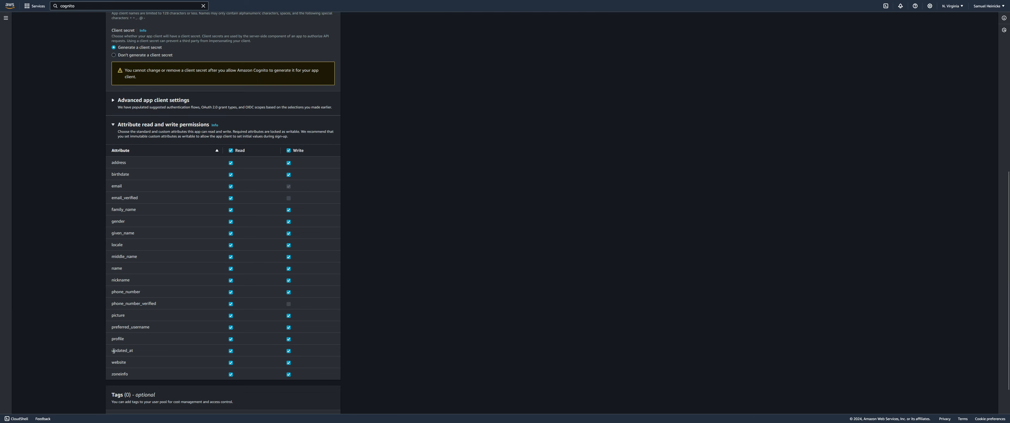
pyautogui.click(134, 125)
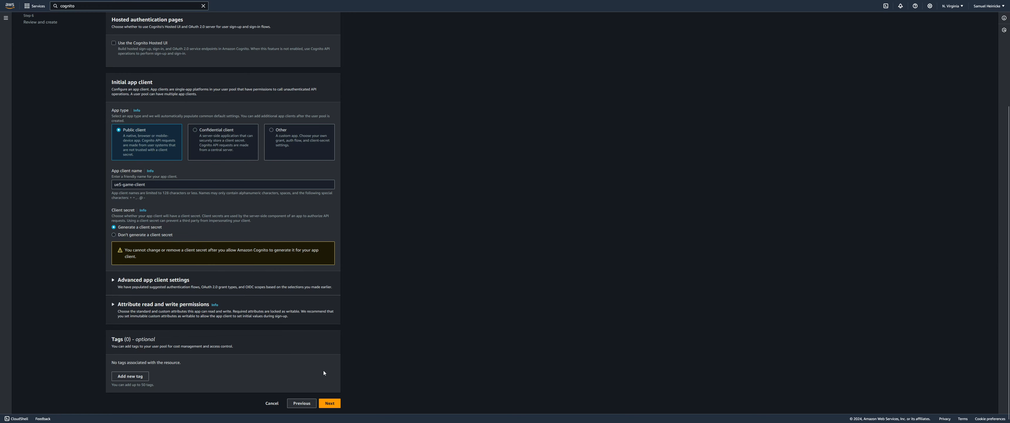
# Scroll through every setting on the Review and create page, then create ProductNameUserPool
pyautogui.click(331, 400)
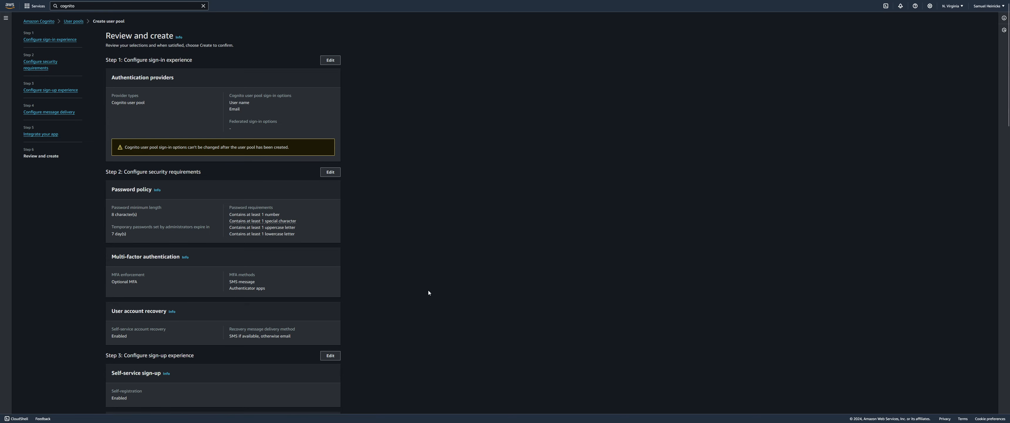
pyautogui.scroll(-3, 427, 290)
pyautogui.scroll(3, 428, 289)
pyautogui.scroll(-5, 313, 181)
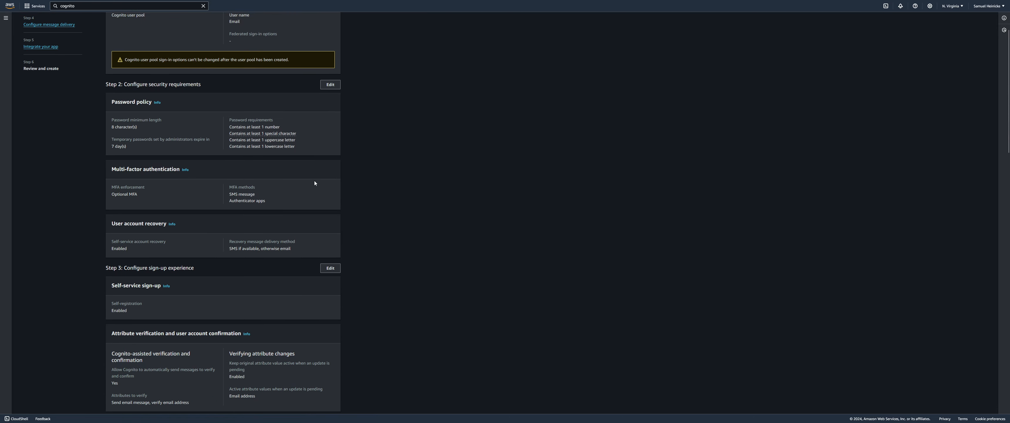
pyautogui.scroll(-5, 314, 182)
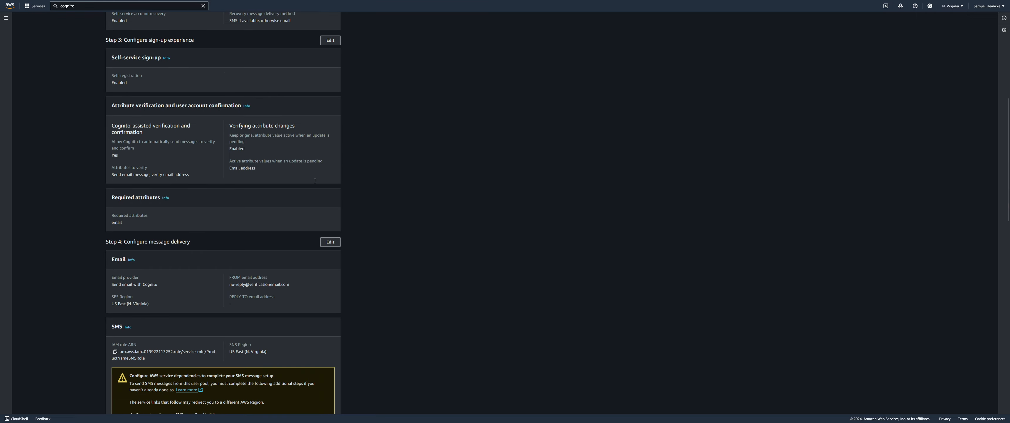
pyautogui.scroll(-8, 315, 183)
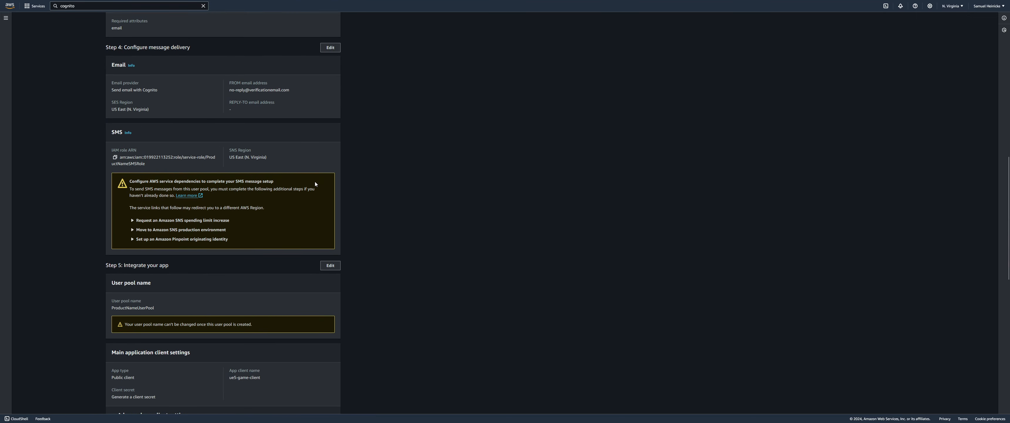
pyautogui.scroll(-7, 316, 186)
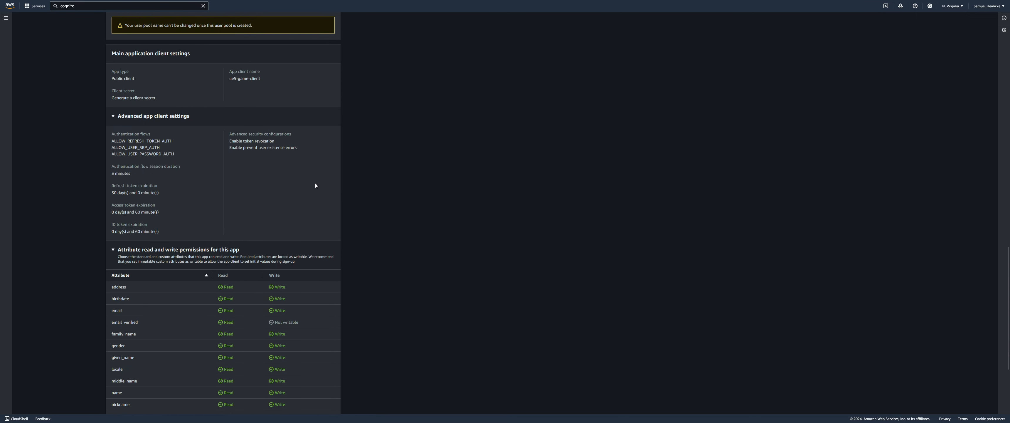
pyautogui.scroll(-1, 315, 184)
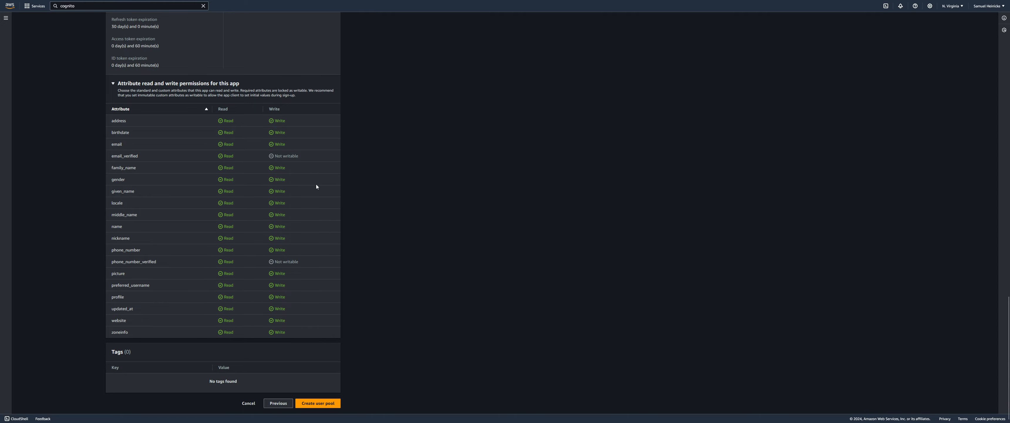
pyautogui.scroll(20, 316, 184)
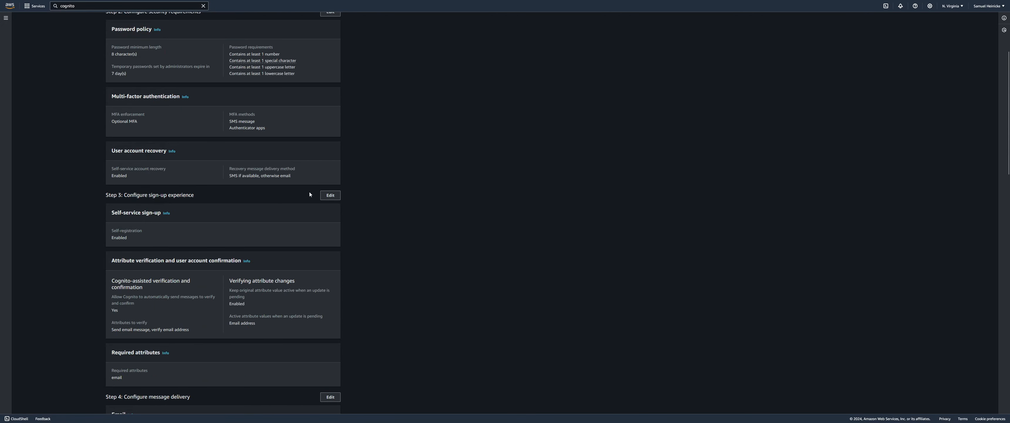
pyautogui.scroll(4, 309, 193)
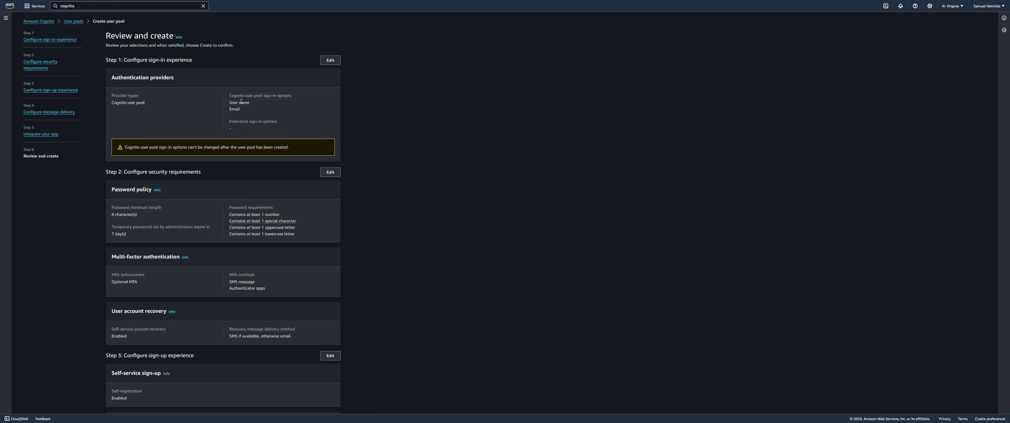
pyautogui.scroll(-2, 247, 131)
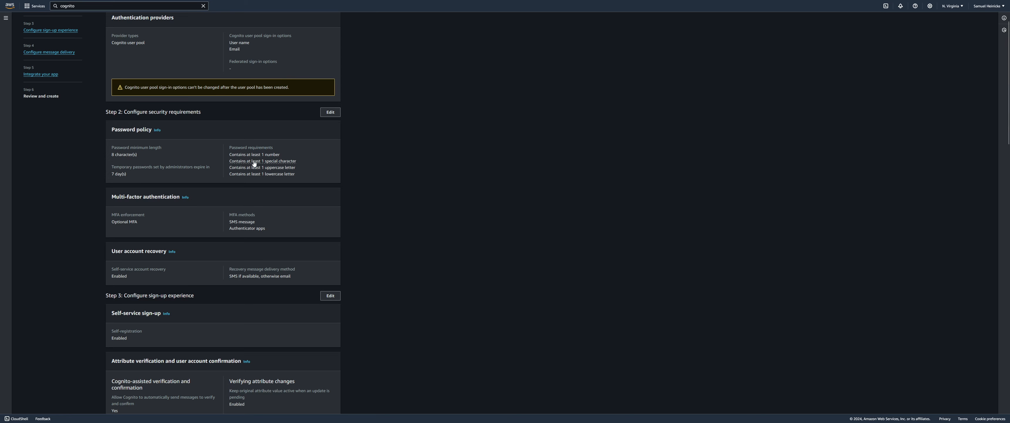
pyautogui.scroll(-3, 345, 167)
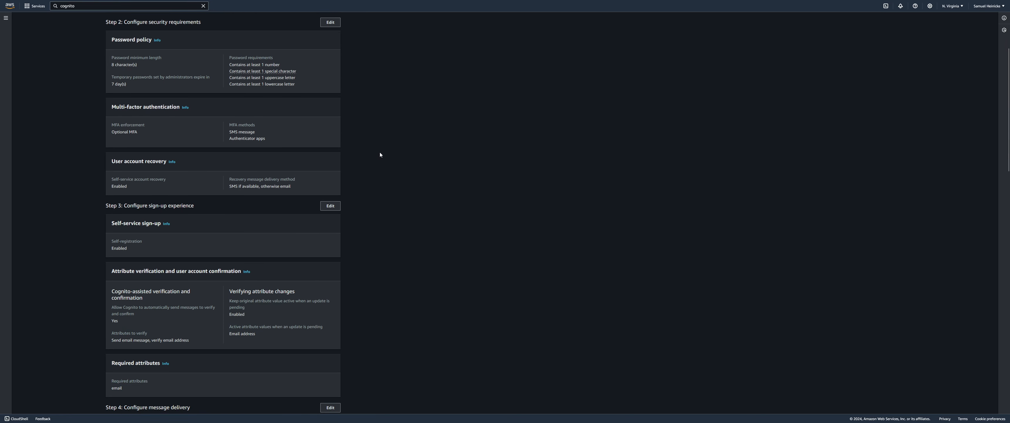
pyautogui.scroll(-2, 380, 154)
pyautogui.scroll(-1, 385, 158)
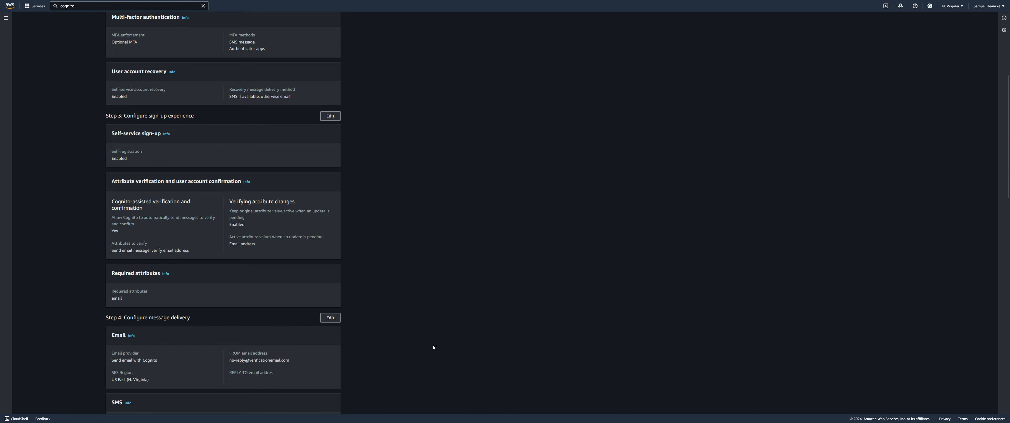
pyautogui.scroll(-12, 433, 346)
pyautogui.scroll(-12, 432, 347)
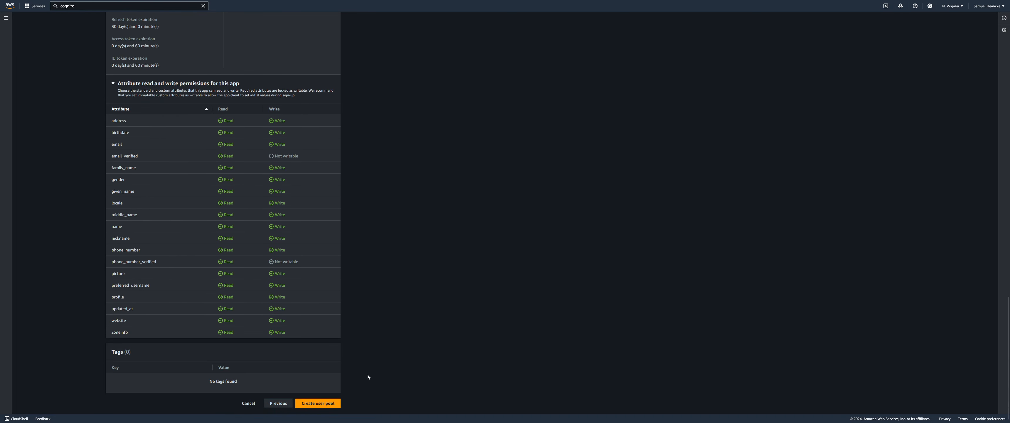
pyautogui.click(318, 403)
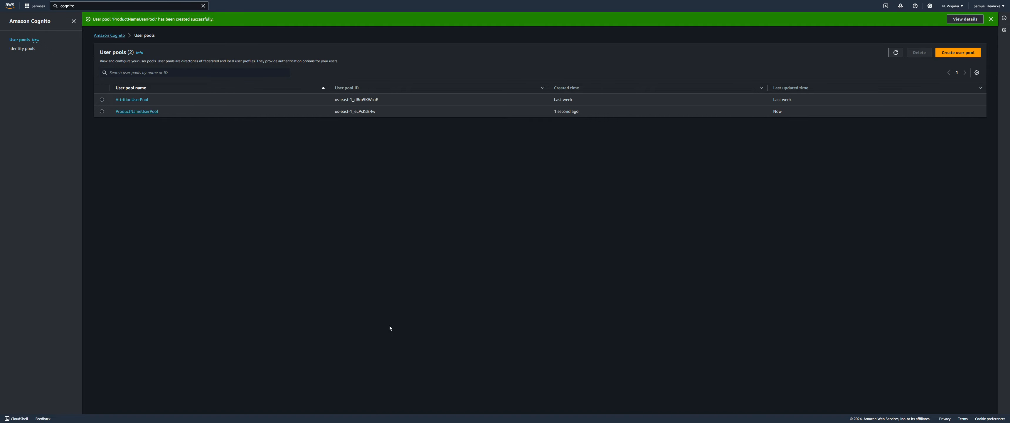
# Open ProductNameUserPool from the User pools list
pyautogui.click(122, 111)
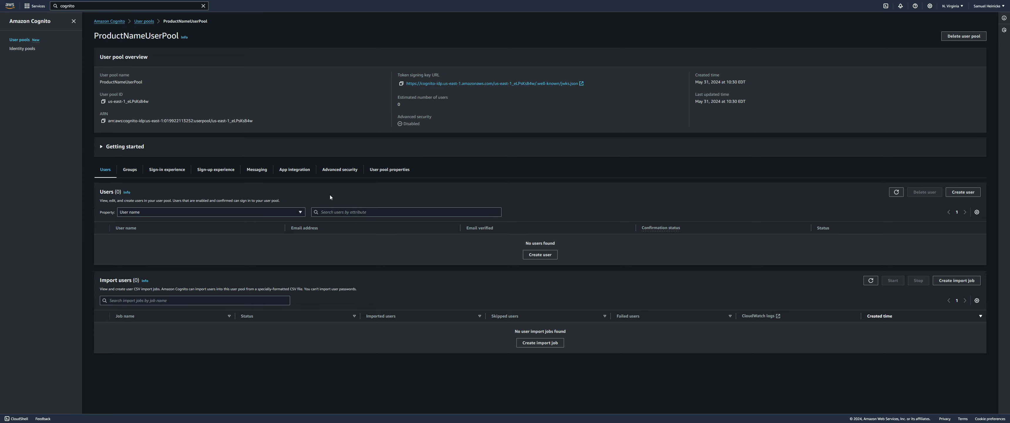
# Browse the pool's Sign-in experience, Users, User pool properties and App integration tabs
pyautogui.click(168, 170)
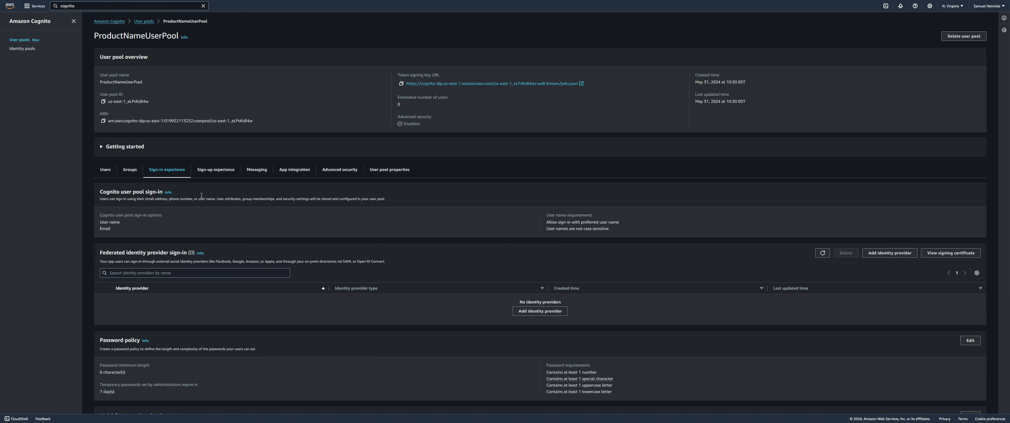
pyautogui.click(105, 170)
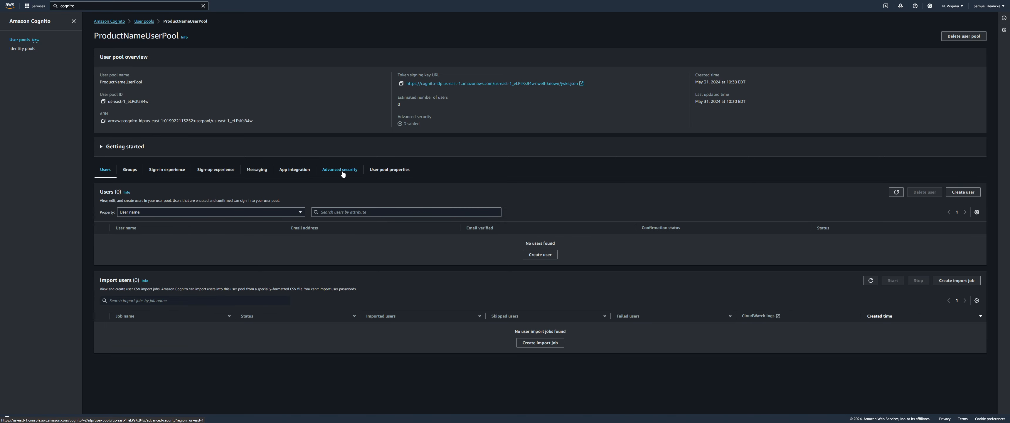
pyautogui.click(381, 170)
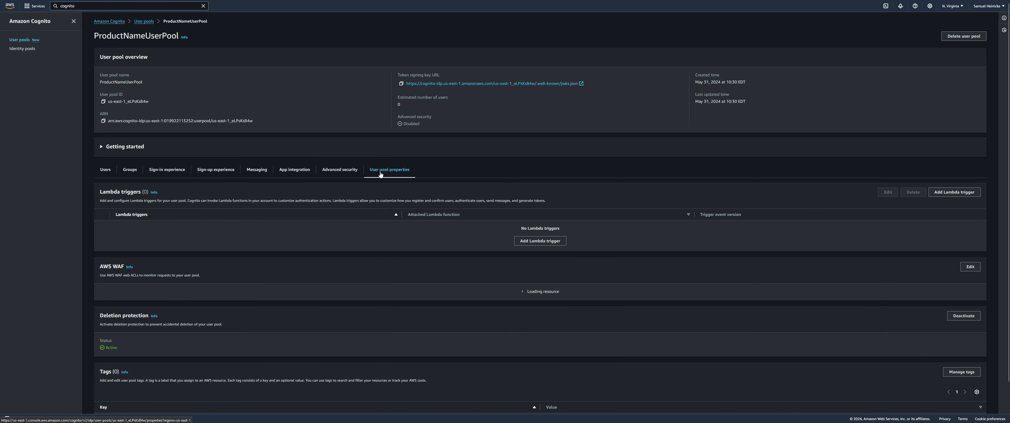
pyautogui.click(294, 173)
pyautogui.scroll(-1, 296, 185)
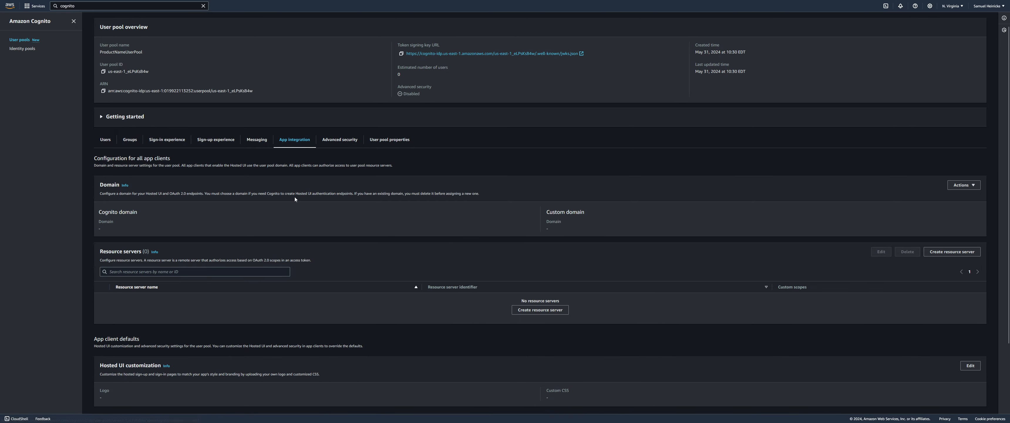
pyautogui.scroll(-2, 295, 199)
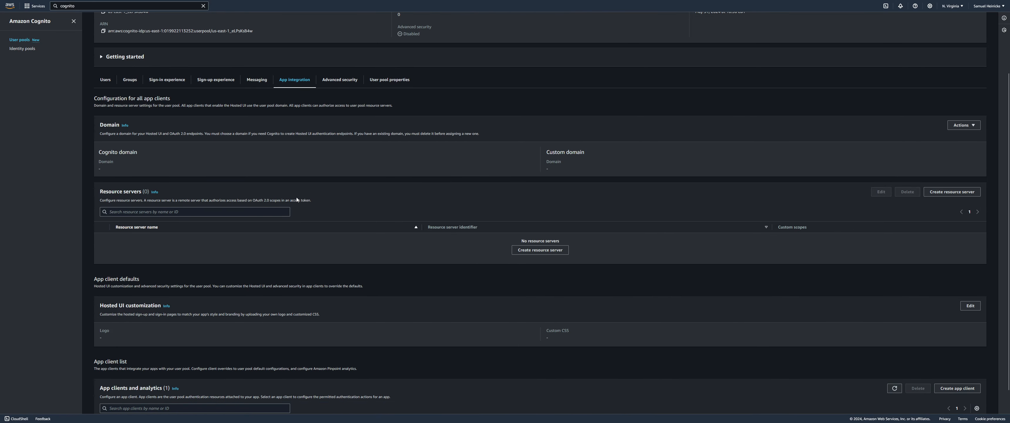
pyautogui.scroll(-1, 405, 183)
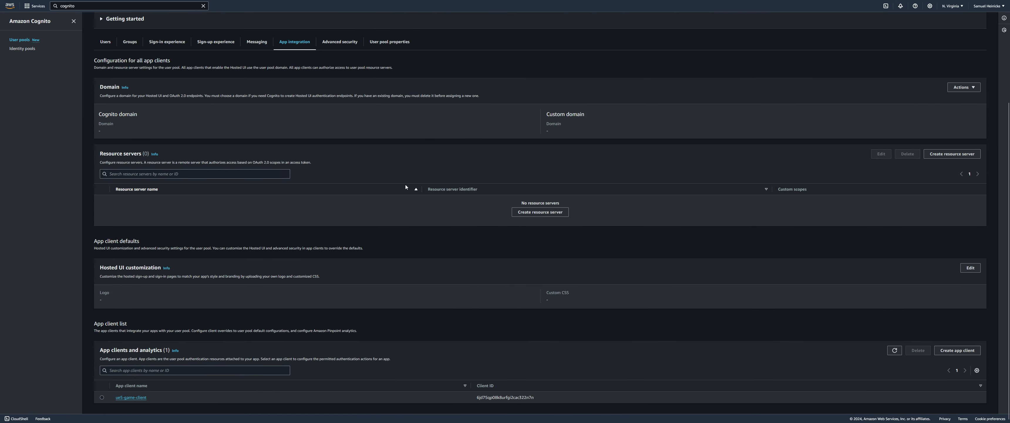
pyautogui.scroll(4, 405, 185)
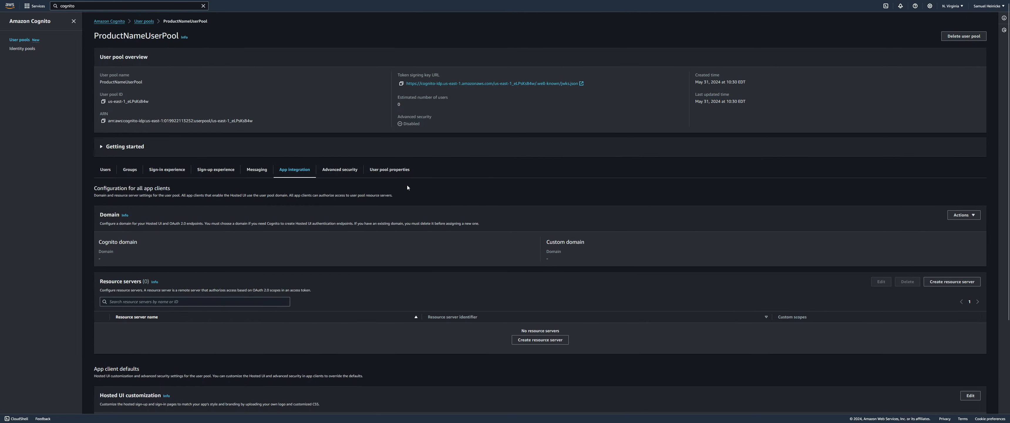
# Return to the Sign-in experience tab and select the user pool ID value
pyautogui.click(108, 173)
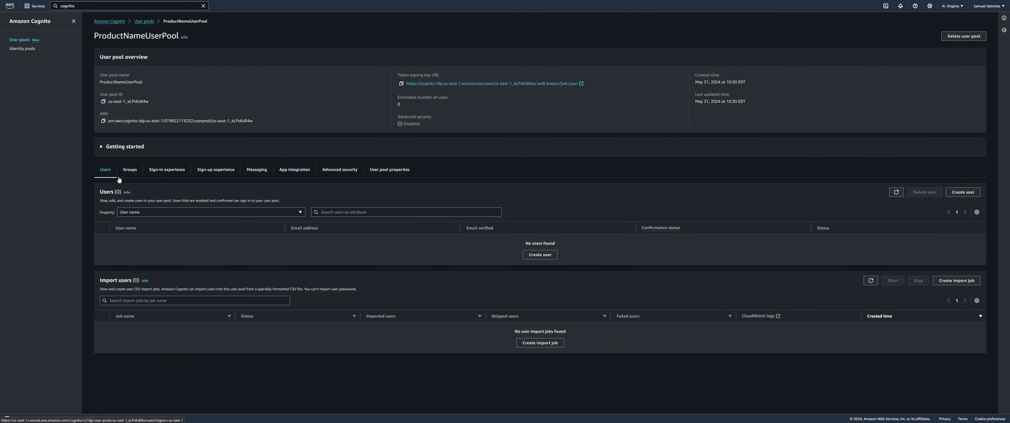
pyautogui.click(178, 176)
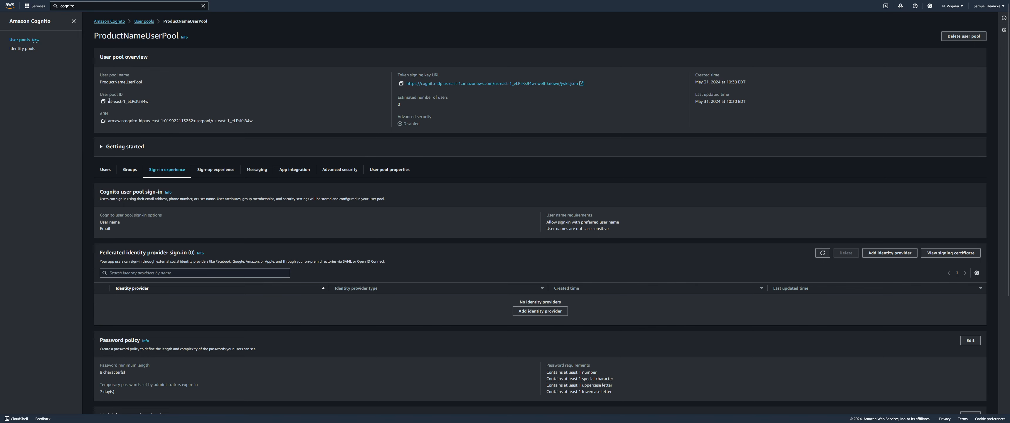
pyautogui.moveTo(108, 101); pyautogui.dragTo(162, 98)
pyautogui.click(180, 104)
pyautogui.click(196, 102)
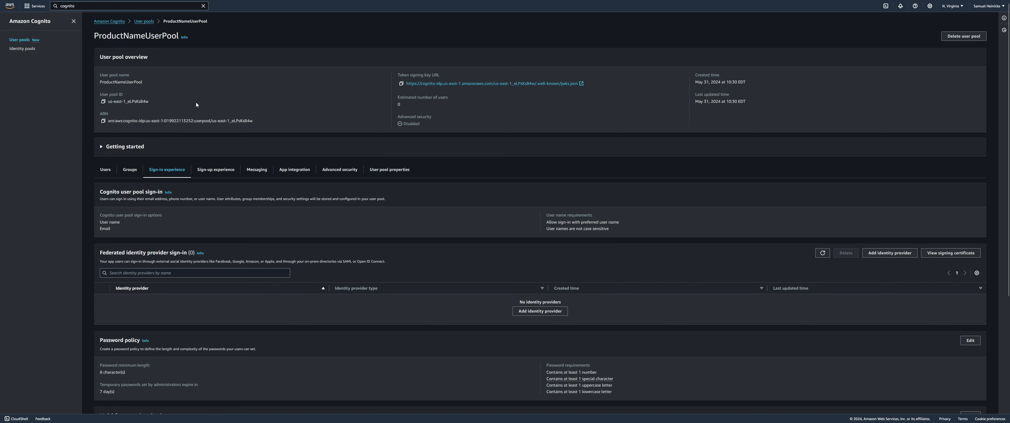
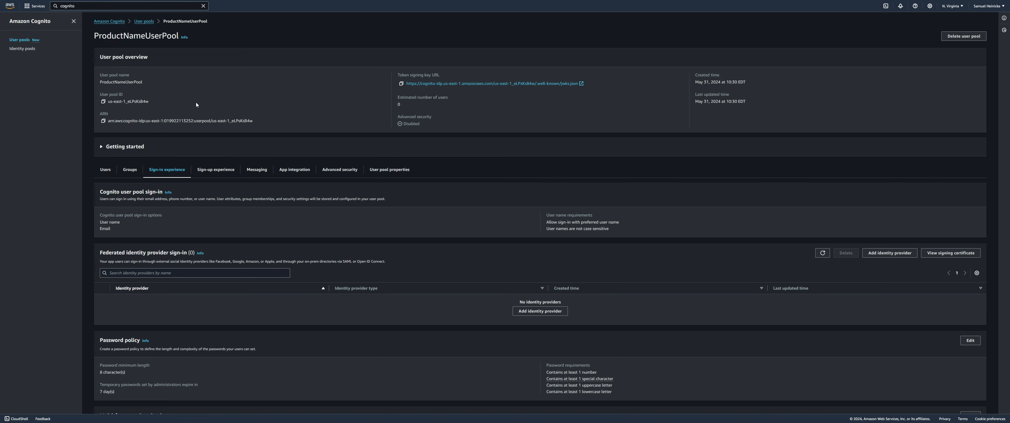
# Confirm the console region is N. Virginia and highlight the user pool ID
pyautogui.click(952, 6)
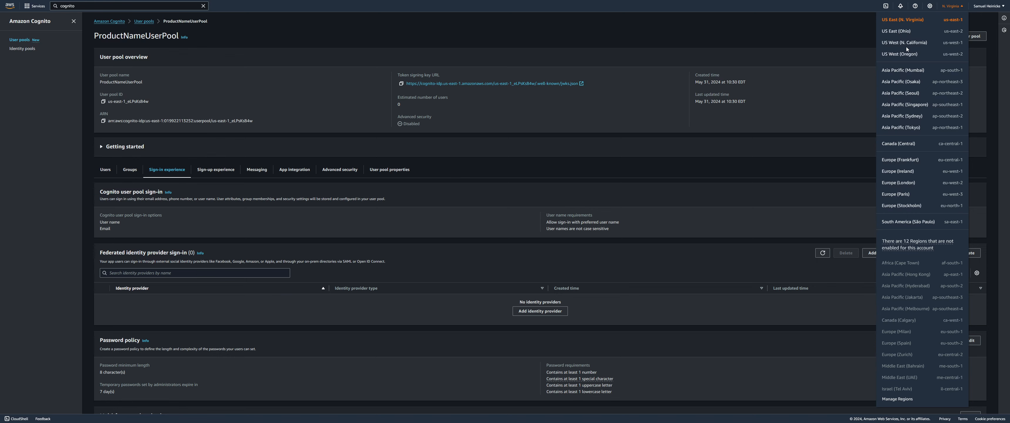
pyautogui.click(623, 113)
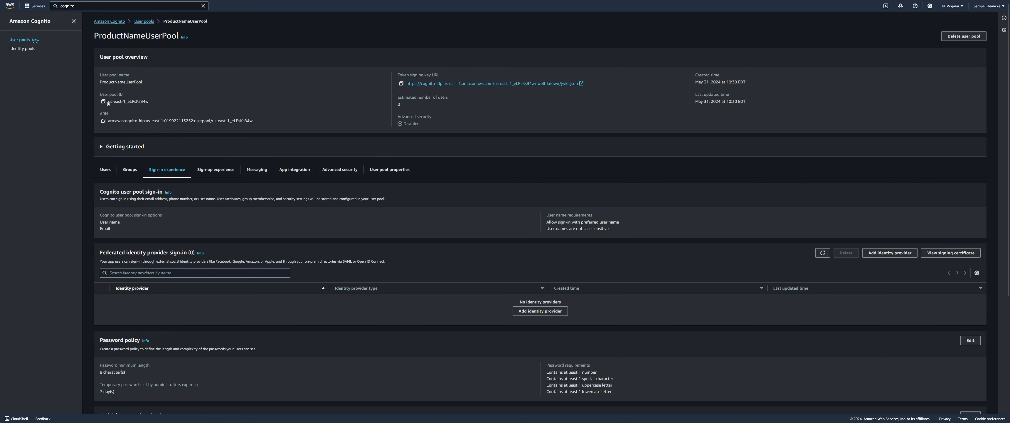
pyautogui.moveTo(109, 101); pyautogui.dragTo(132, 101)
pyautogui.click(177, 101)
# Switch to App integration and scroll down to the App clients and analytics list
pyautogui.click(298, 173)
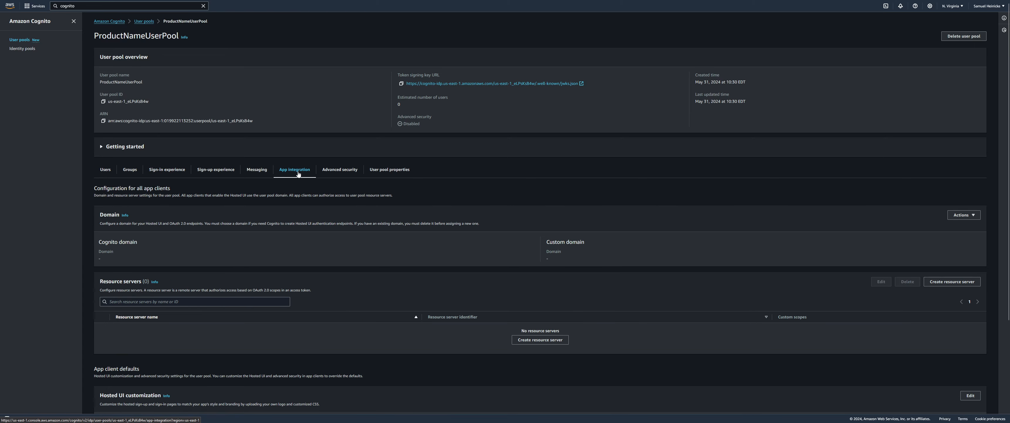
pyautogui.scroll(-1, 310, 176)
pyautogui.scroll(-3, 311, 177)
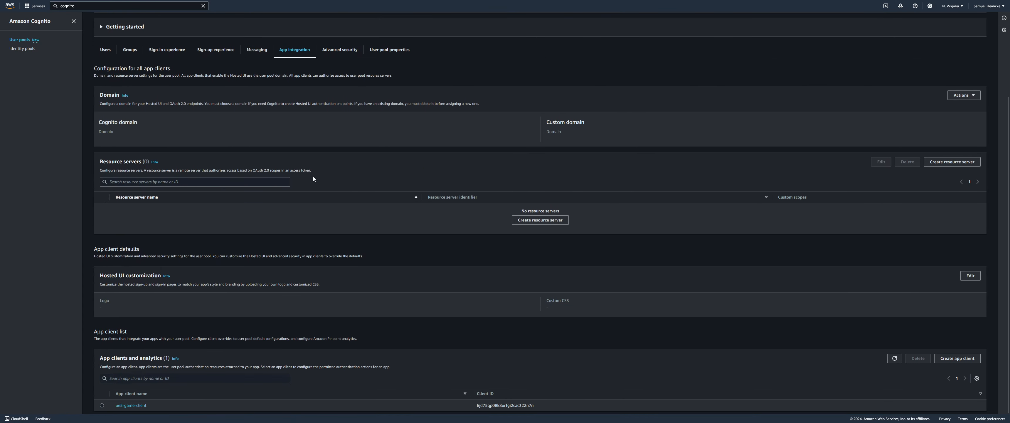
pyautogui.scroll(-1, 337, 191)
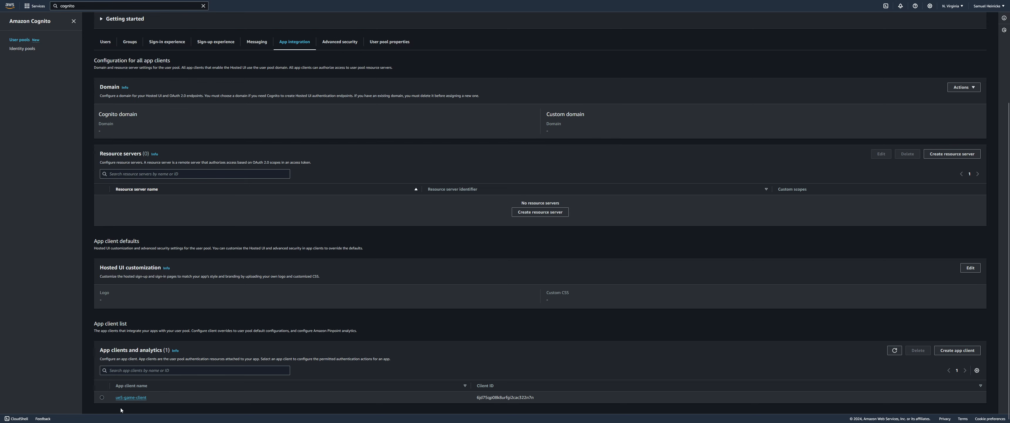
# Open ue5-game-client's details, highlight its client ID, and show the client secret
pyautogui.click(137, 398)
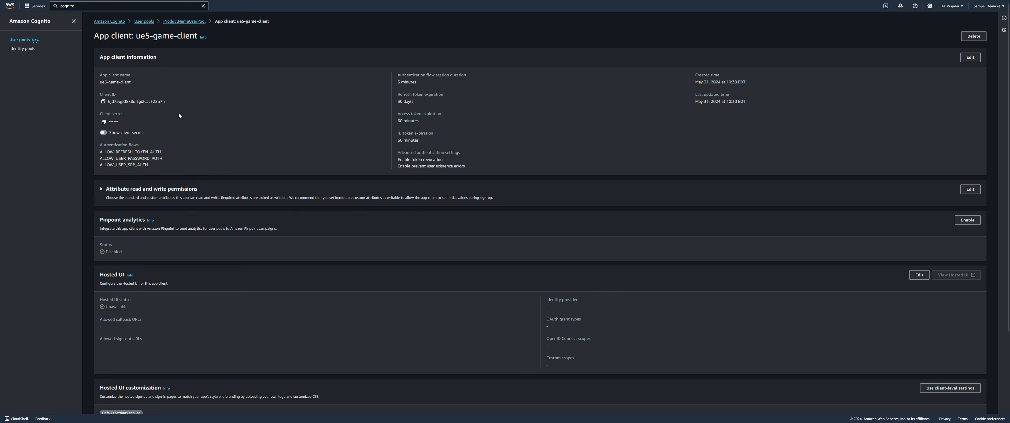
pyautogui.click(175, 86)
pyautogui.moveTo(109, 101); pyautogui.dragTo(160, 101)
pyautogui.click(265, 127)
pyautogui.click(104, 132)
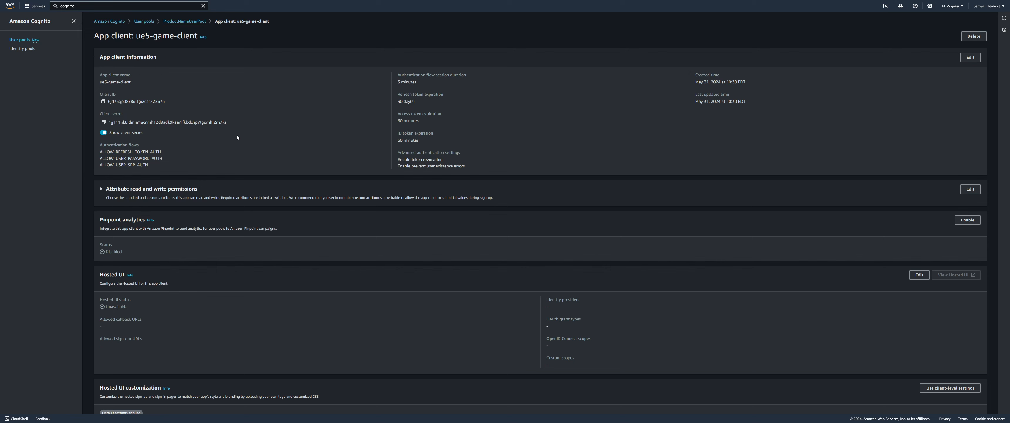
pyautogui.scroll(-3, 244, 116)
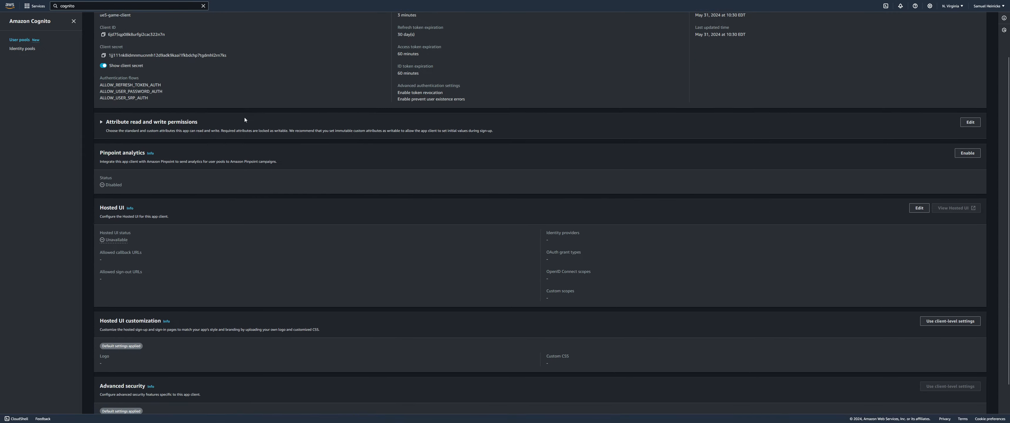